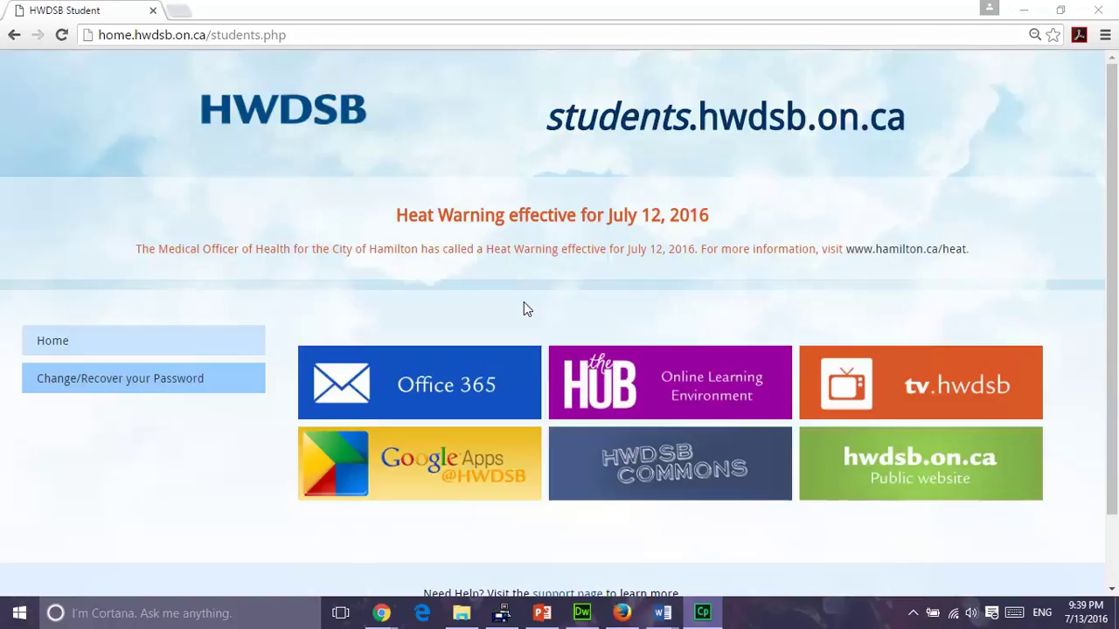
Create a new blank Google Sheets spreadsheet from the school's Google Drive.
left_click(427, 468)
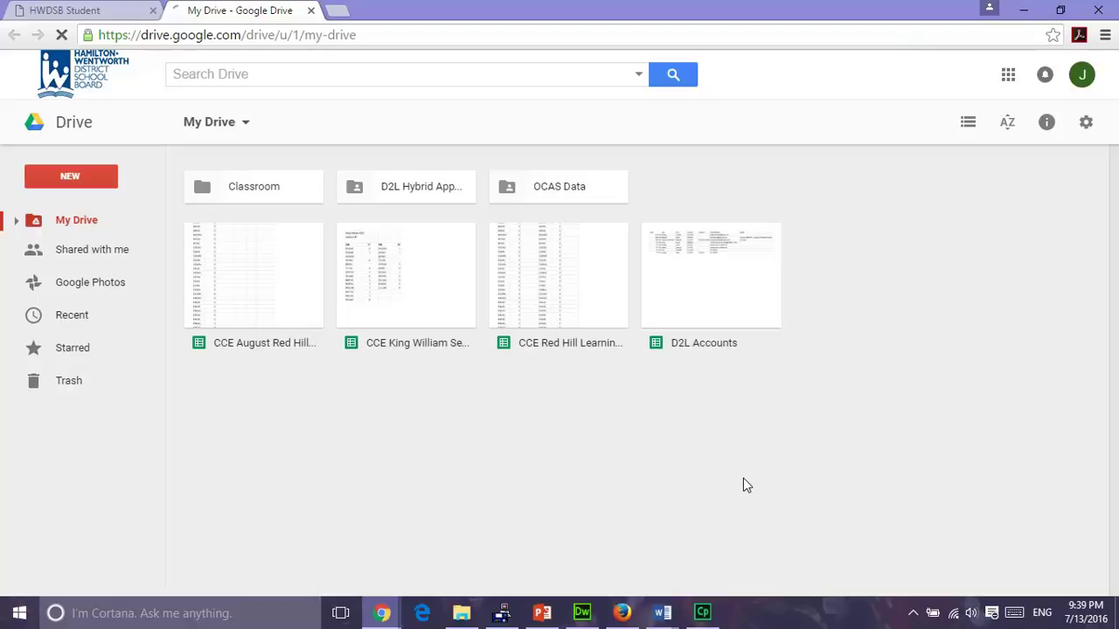
left_click(75, 178)
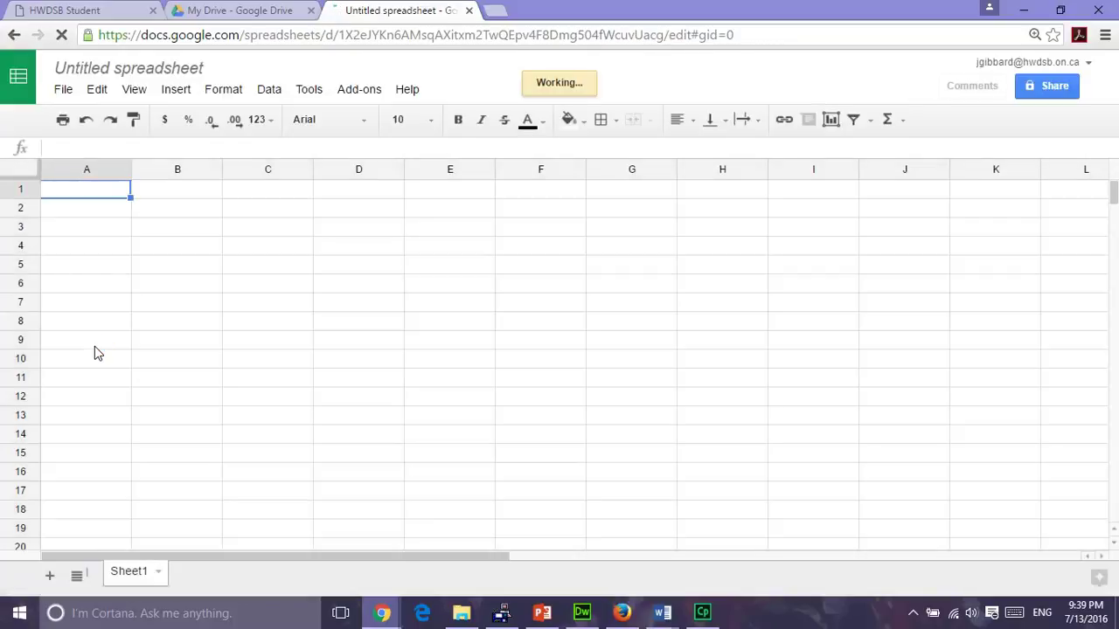
Type 'Sample Exponential Functions' as the spreadsheet title, correcting the 'Sampel' typo.
left_click(208, 68)
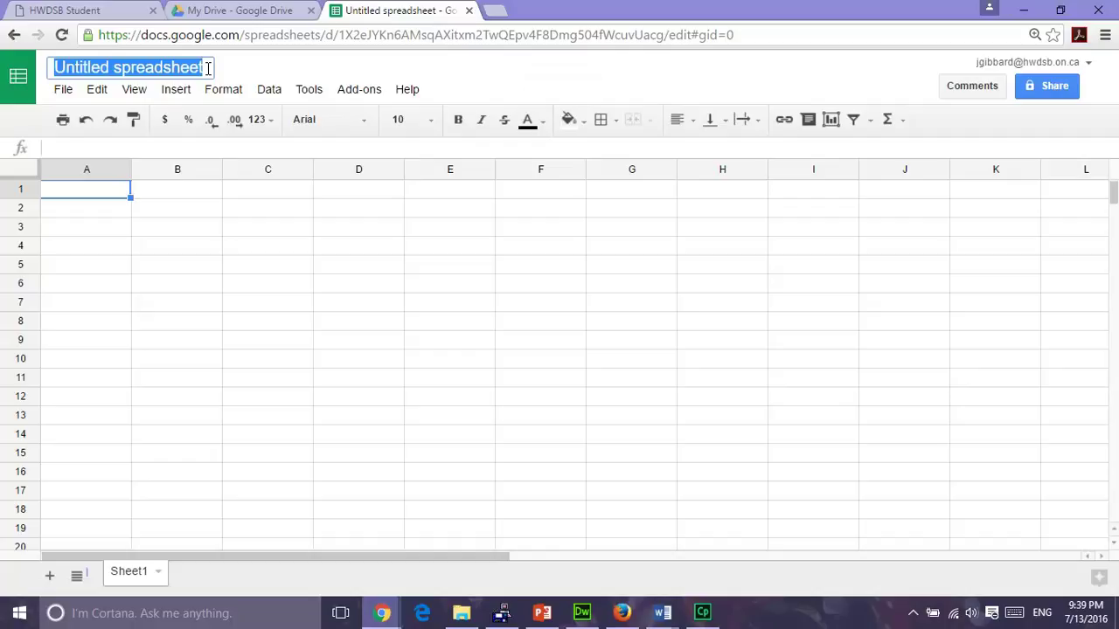
type("Sampel")
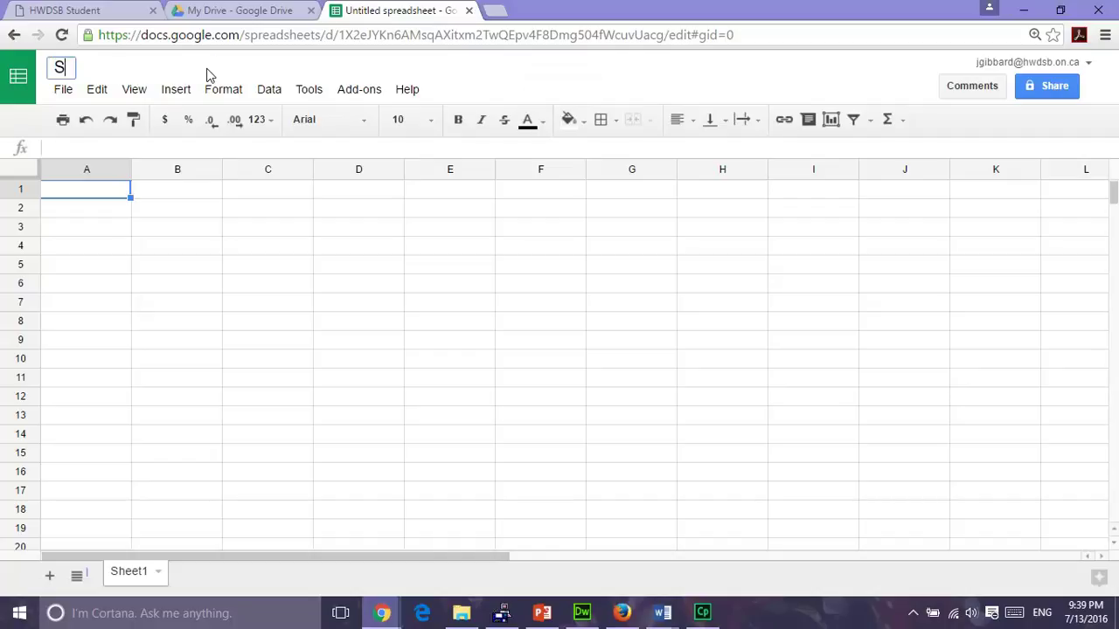
key("BackSpace")
key("BackSpace")
type("le E")
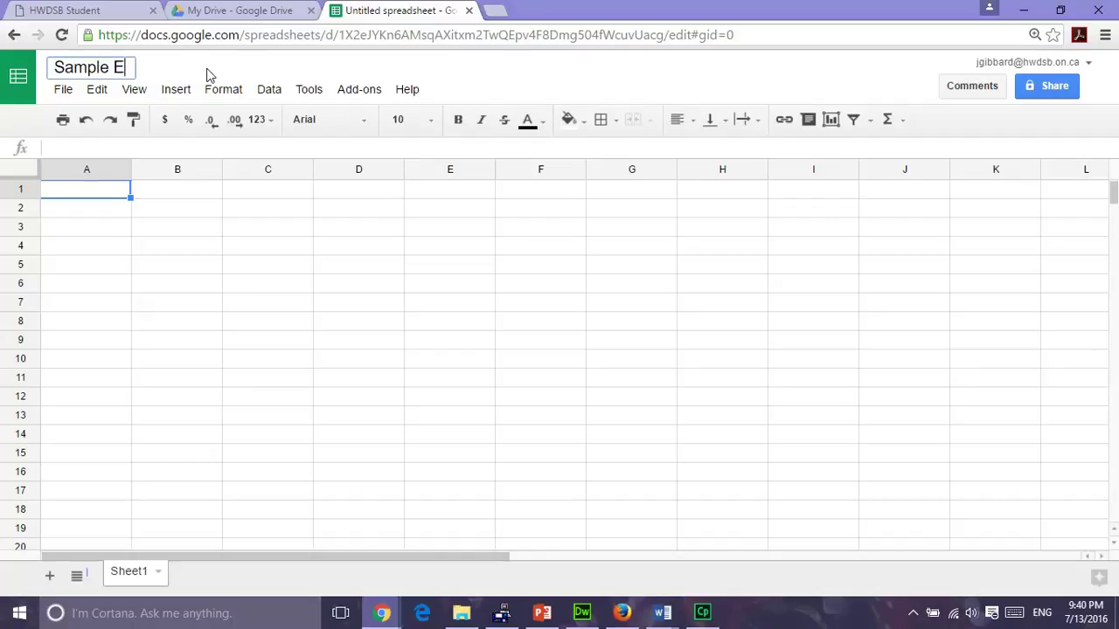
type("xponential Functions")
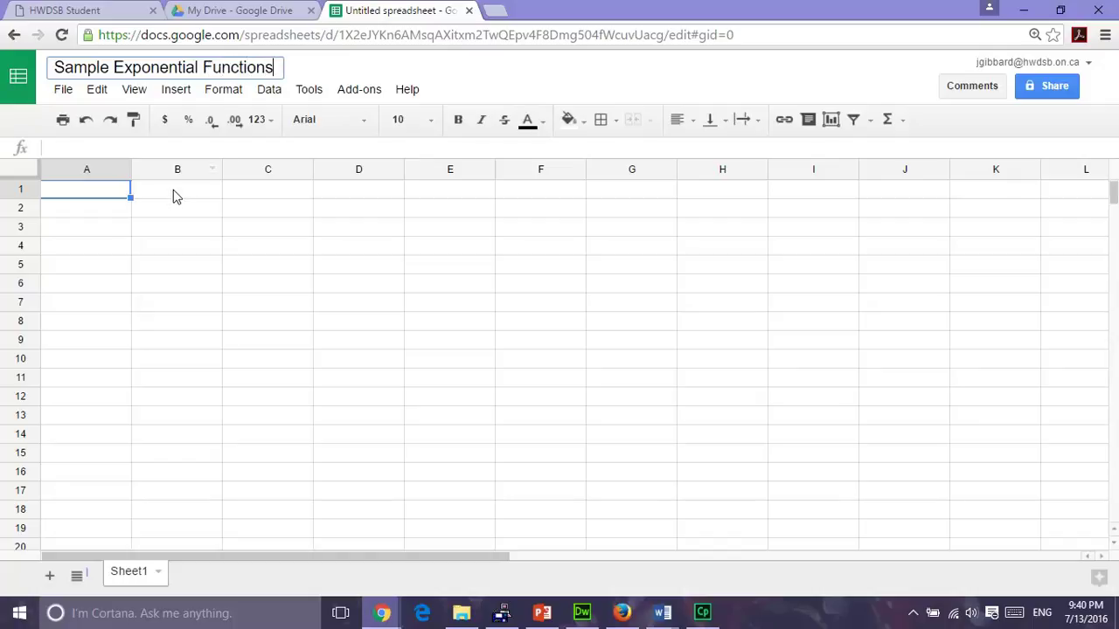
Commit the 'Sample Exponential Functions' title so the spreadsheet saves to Drive.
left_click(101, 196)
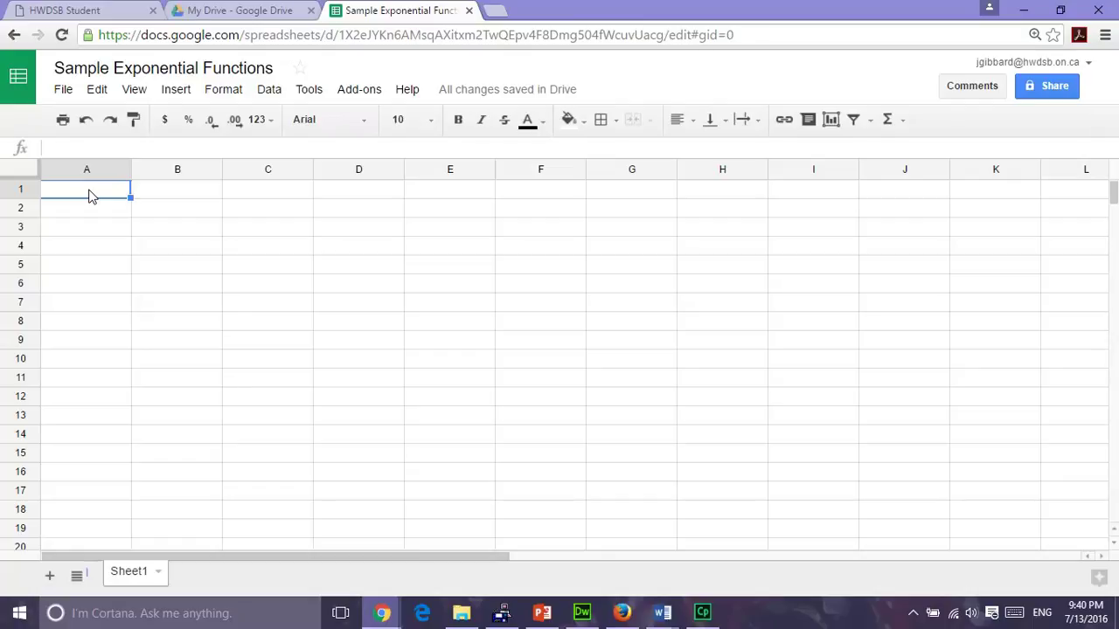
Enter the heading y=2^x in A1 and the labels x and y in A2 and B2.
type("y=2")
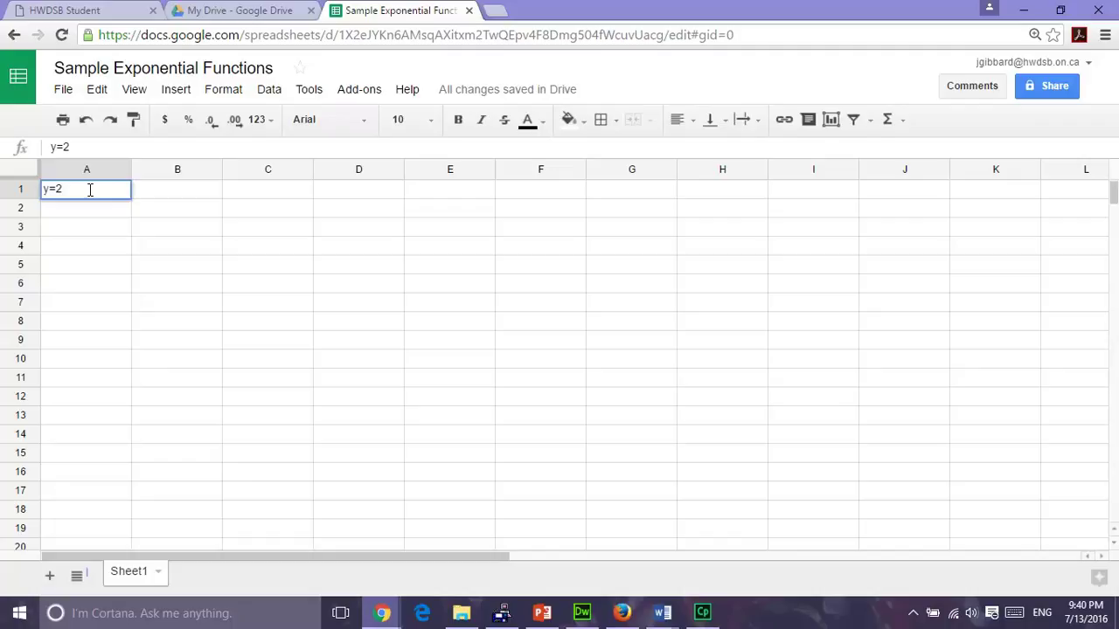
type("^x")
key("Return")
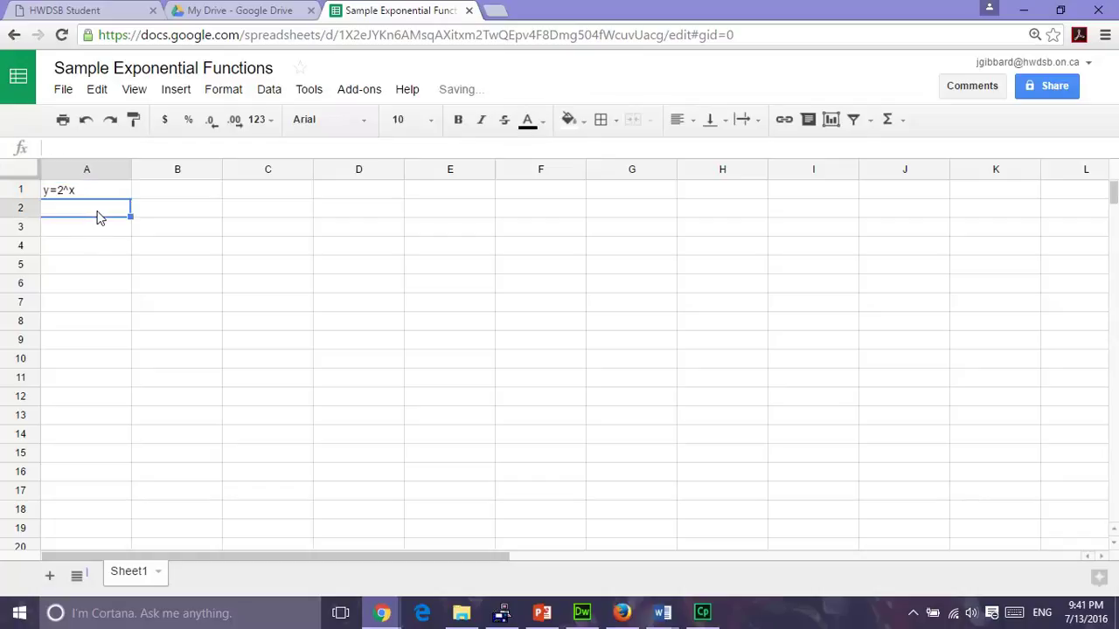
type("x")
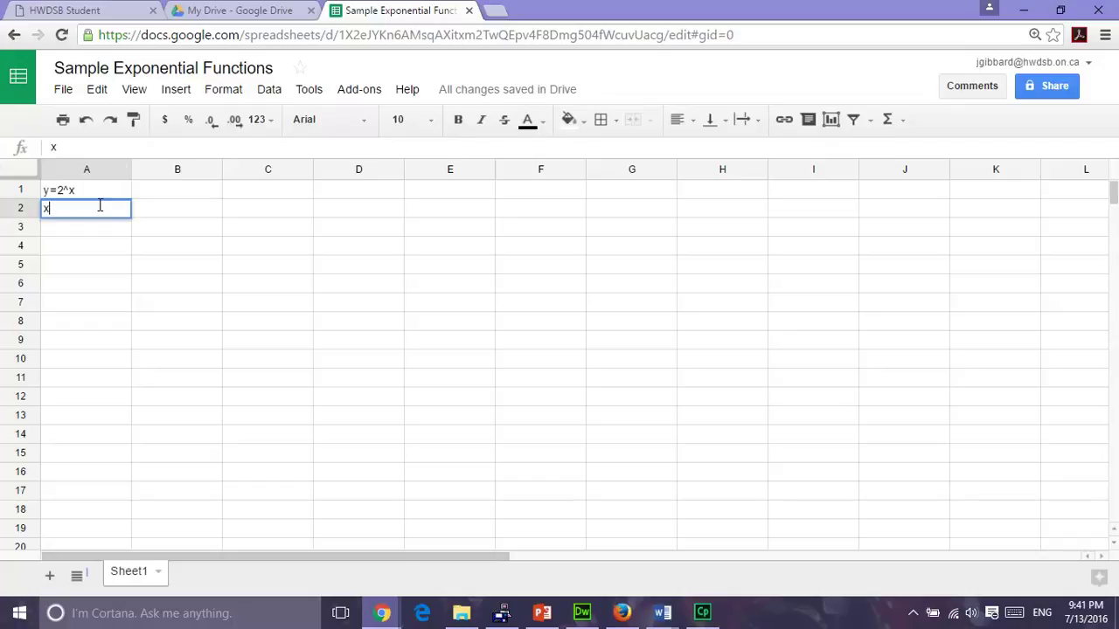
left_click(167, 214)
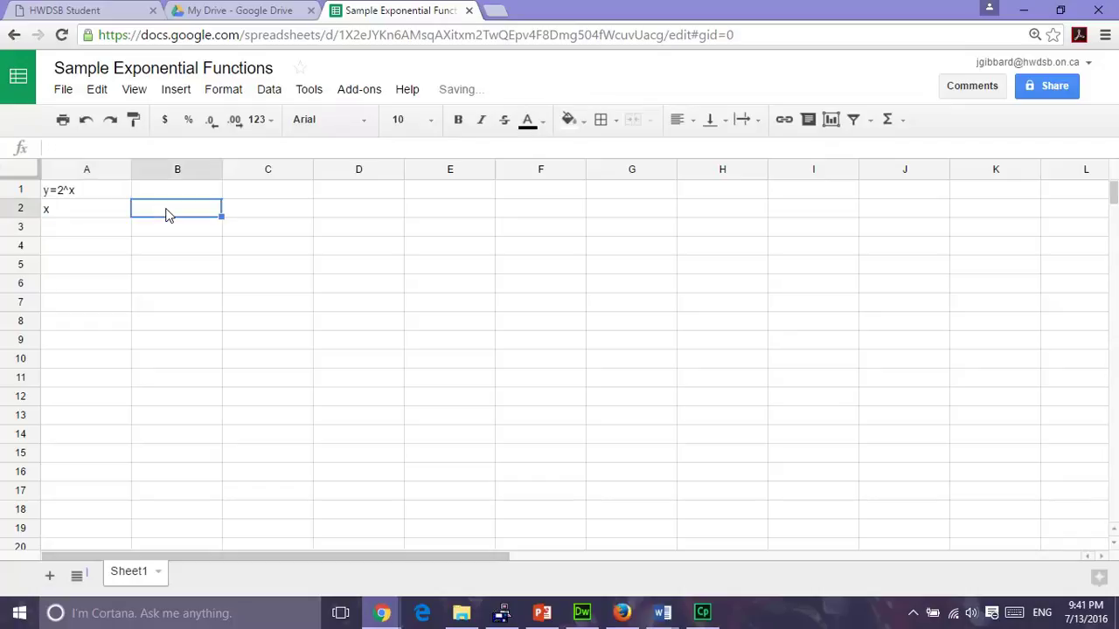
type("y")
left_click(162, 249)
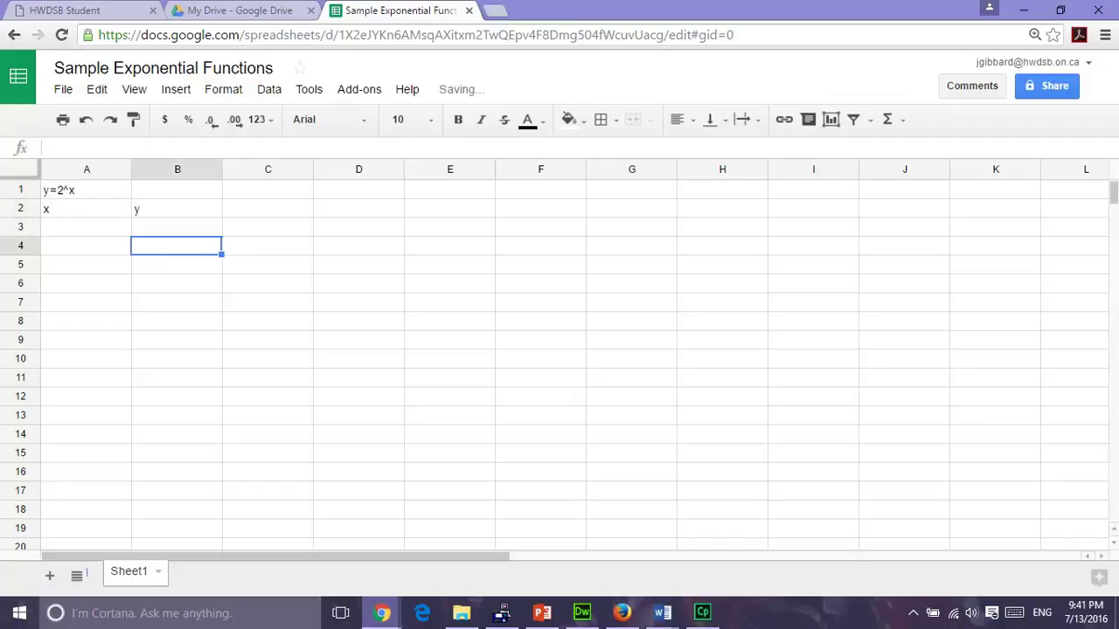
Right-align the heading and labels in A1:B2.
left_click_drag(81, 194, 160, 209)
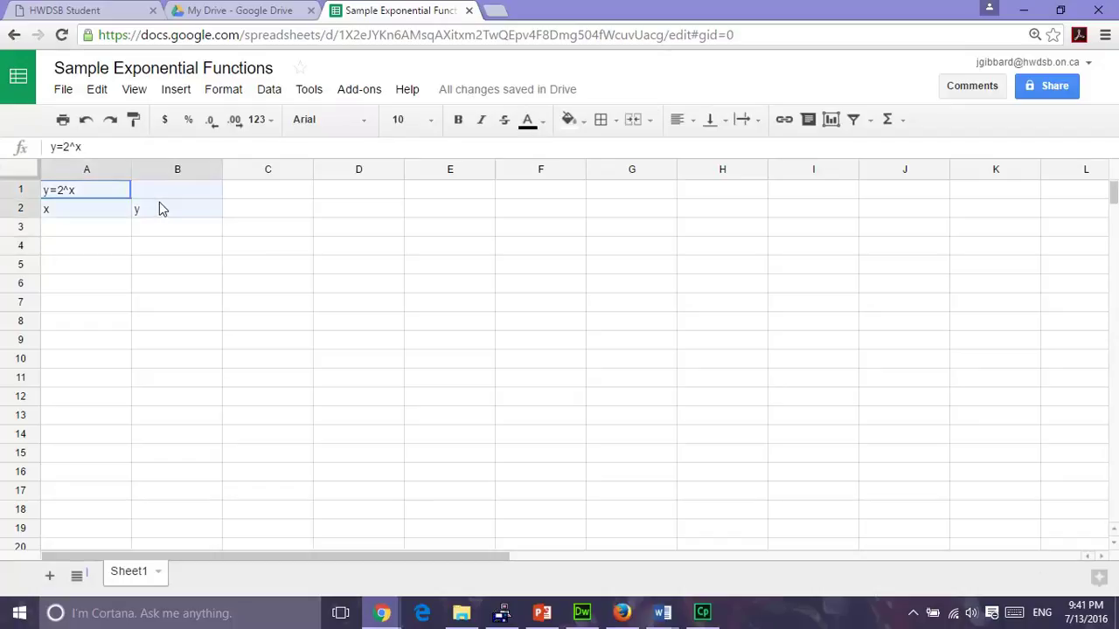
left_click(693, 124)
left_click(733, 150)
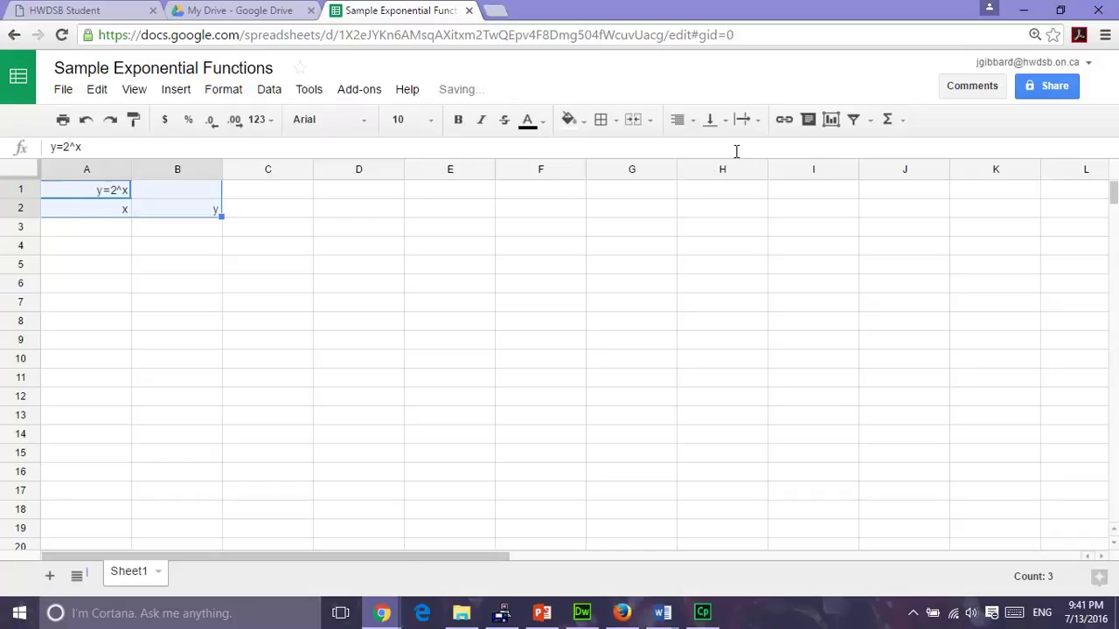
Enter the x values -2, -1, 0, 1, 2, 3 in cells A3 through A8.
left_click(123, 234)
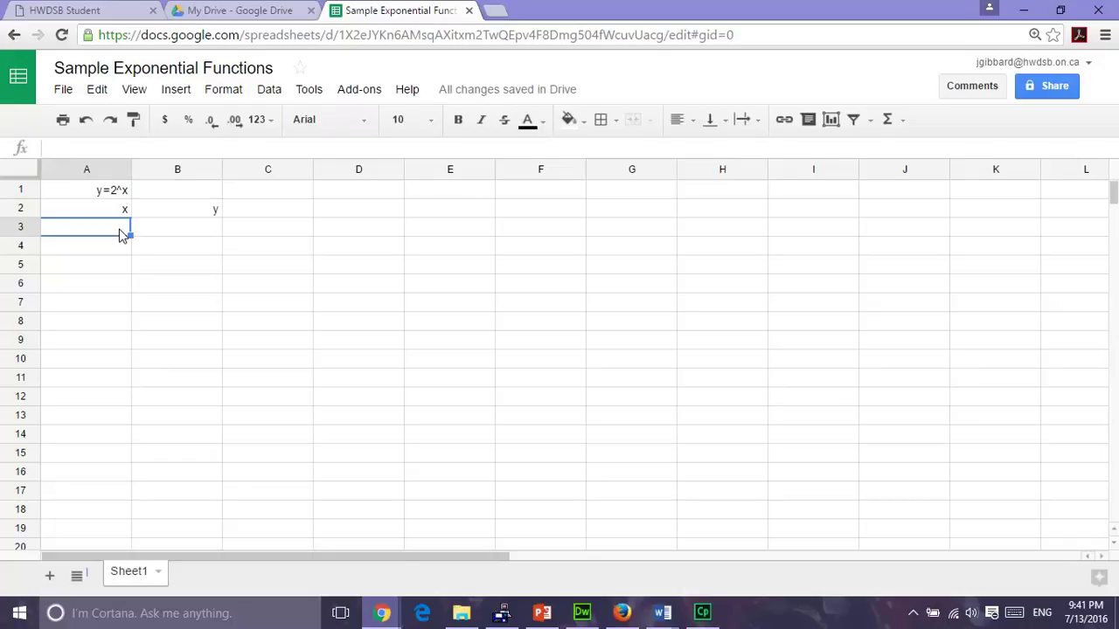
type("-")
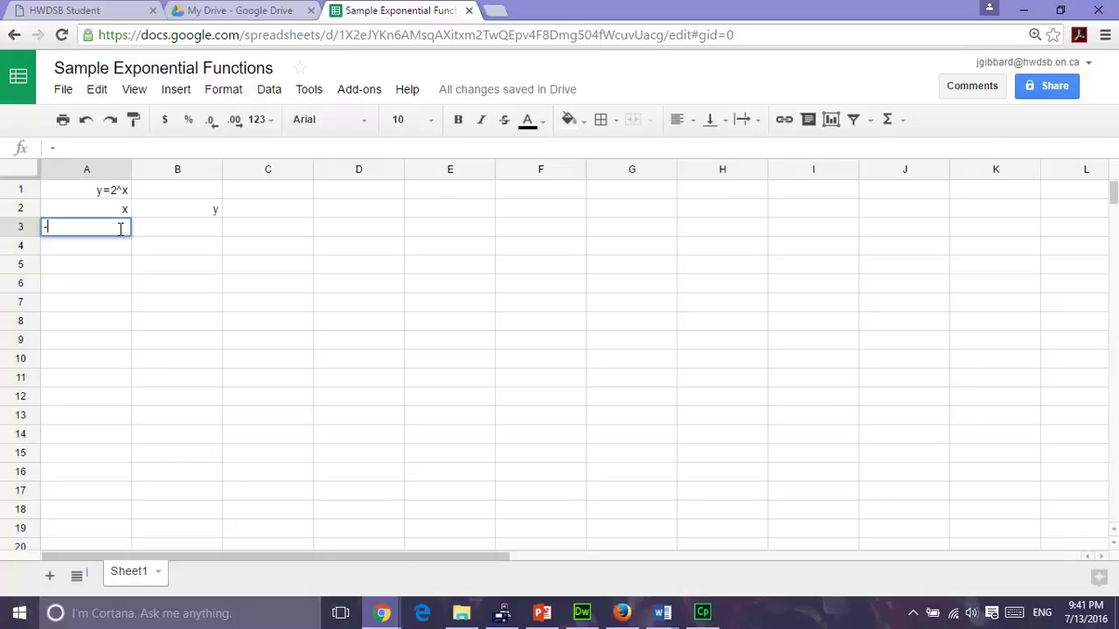
type("2")
key("Return")
type("-1")
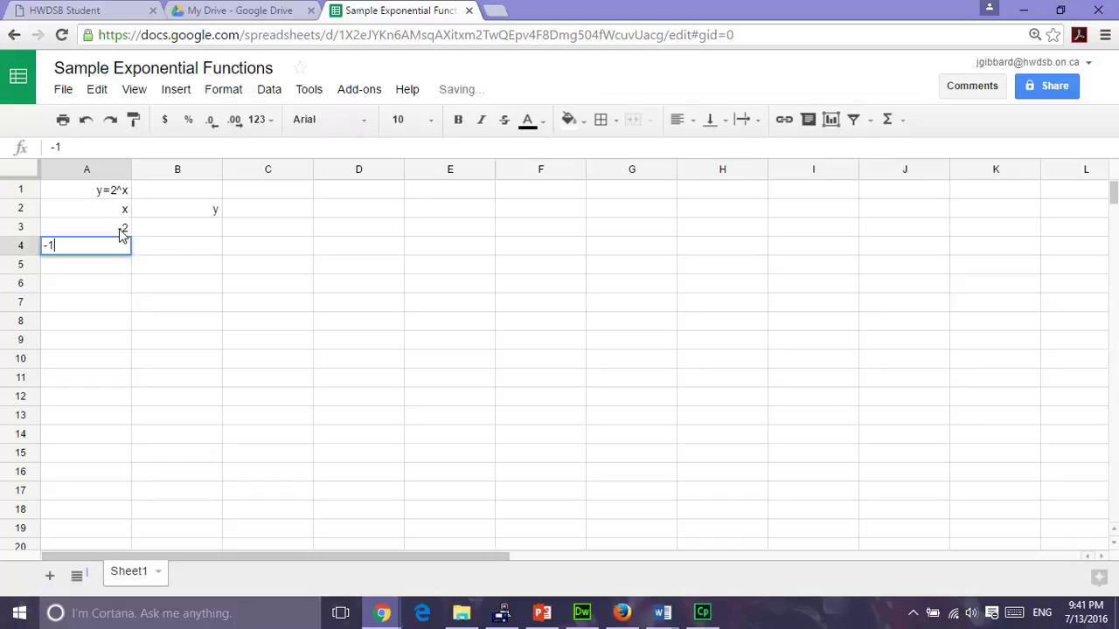
key("Return")
type("0")
key("Return")
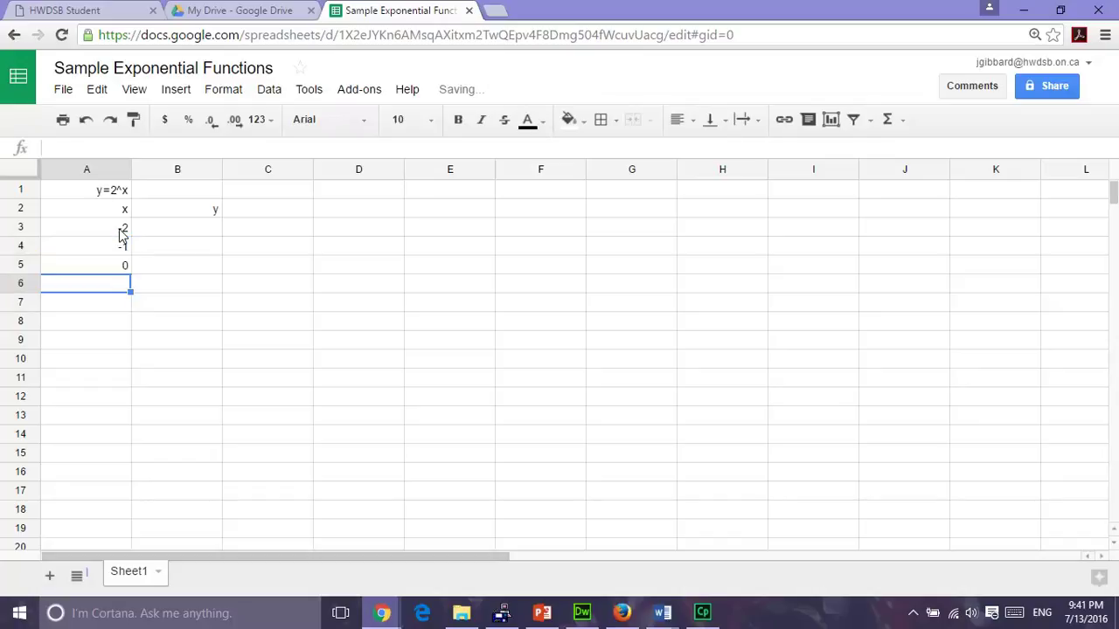
type("1")
key("Return")
type("2")
key("Return")
type("3")
key("Return")
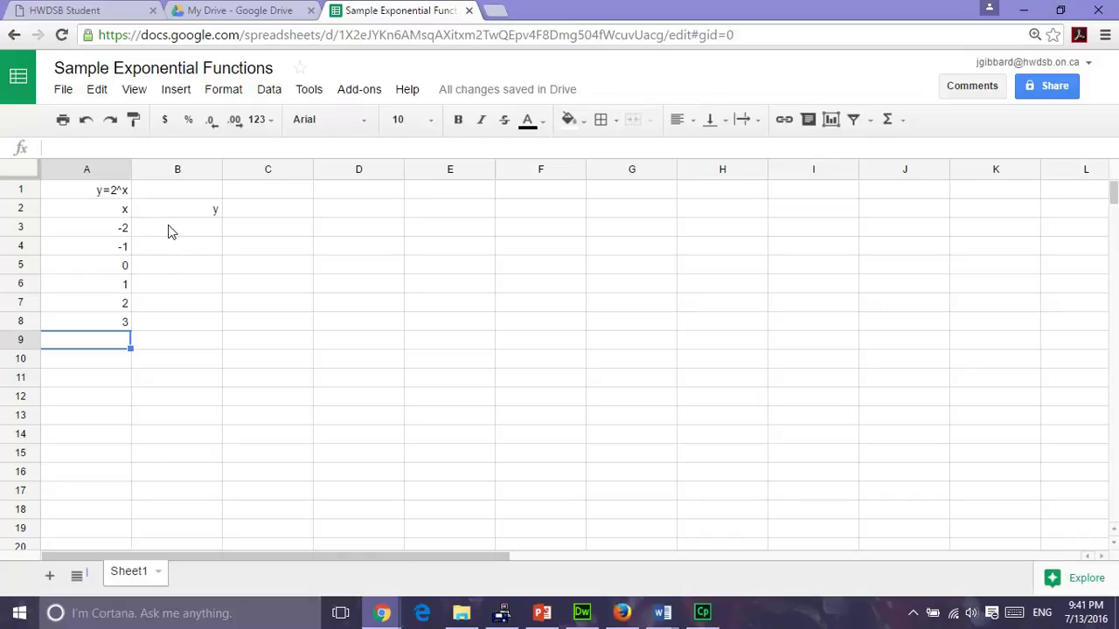
Put =2^A3 in B3 and fill it down to B8, giving 0.25 through 8.
left_click(173, 228)
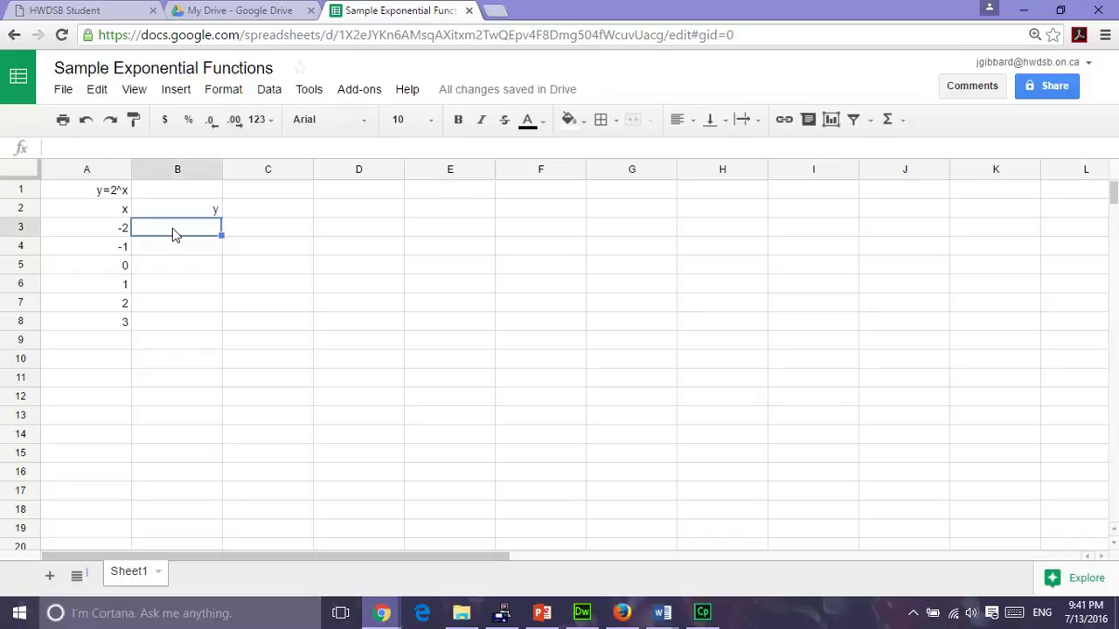
type("=")
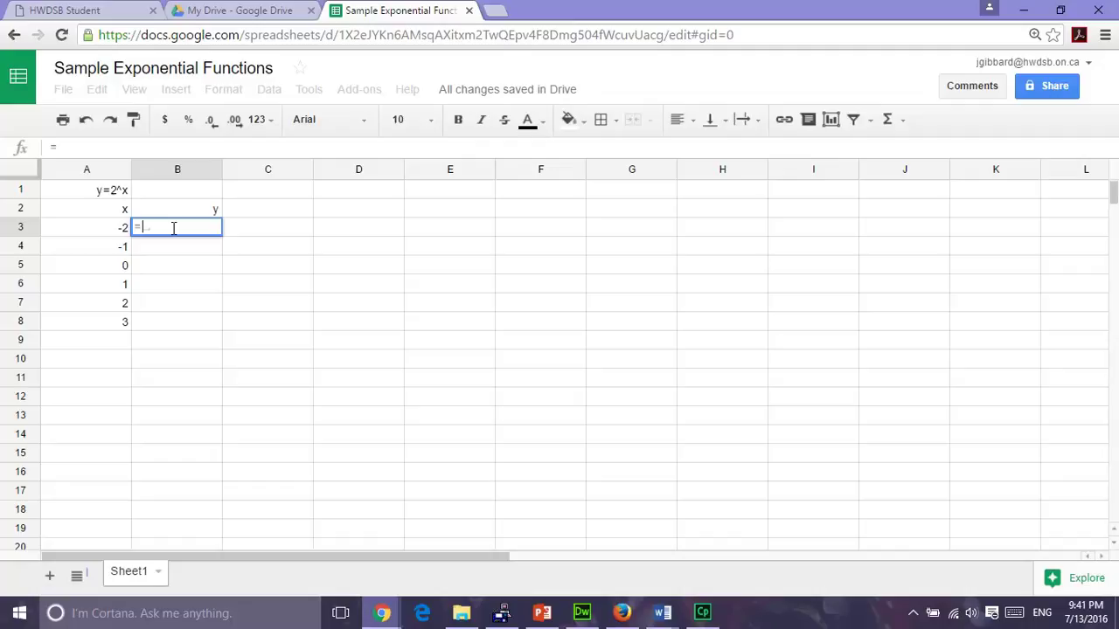
type("2^")
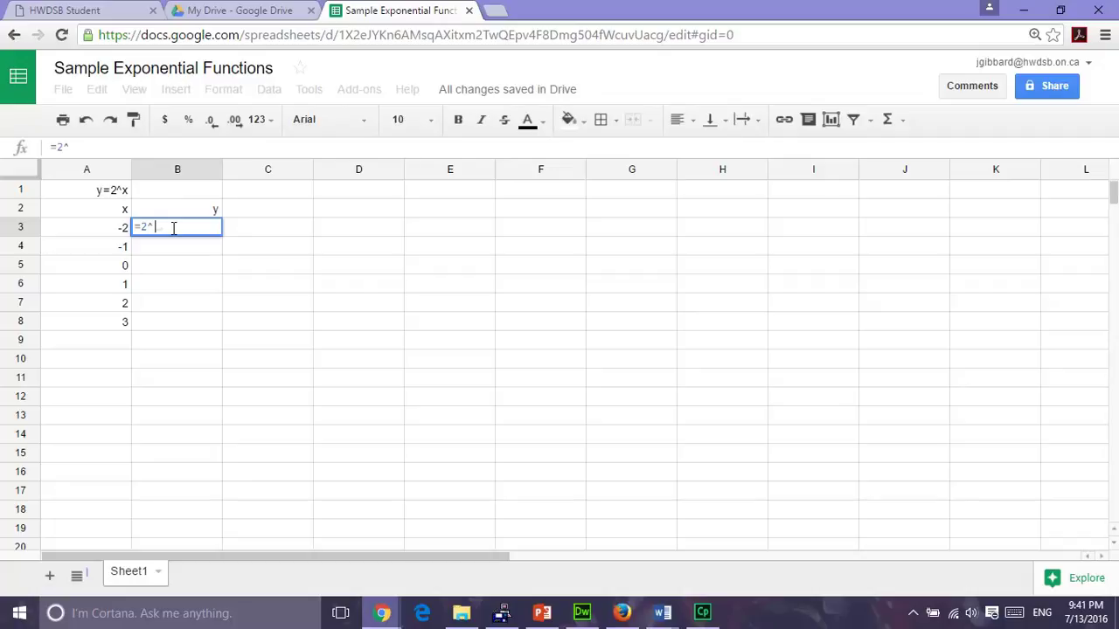
left_click(85, 235)
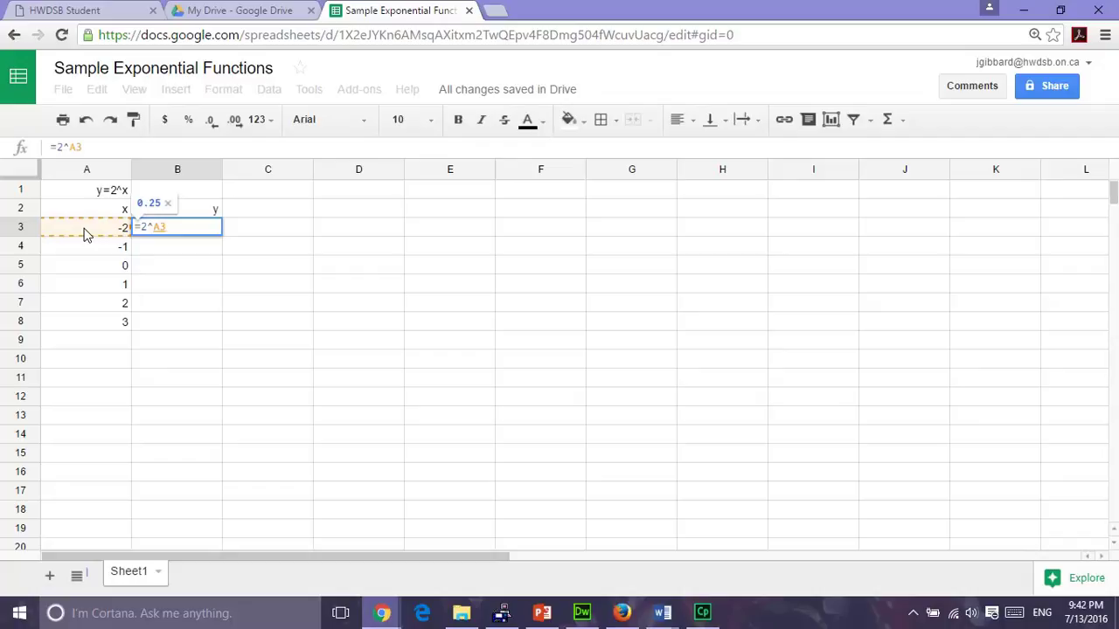
key("Return")
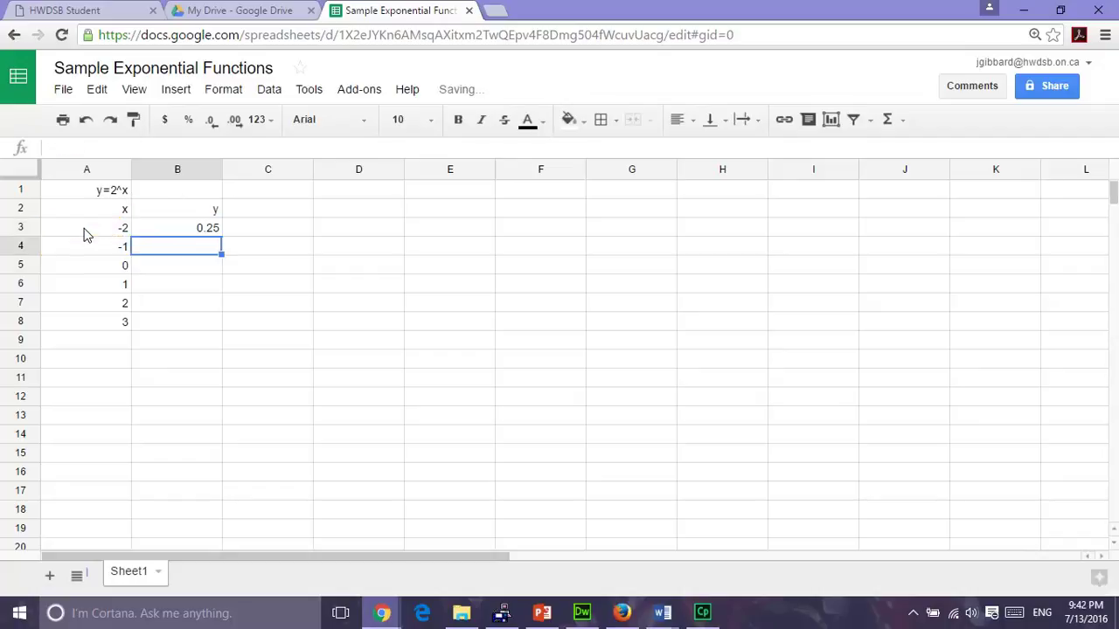
left_click(173, 229)
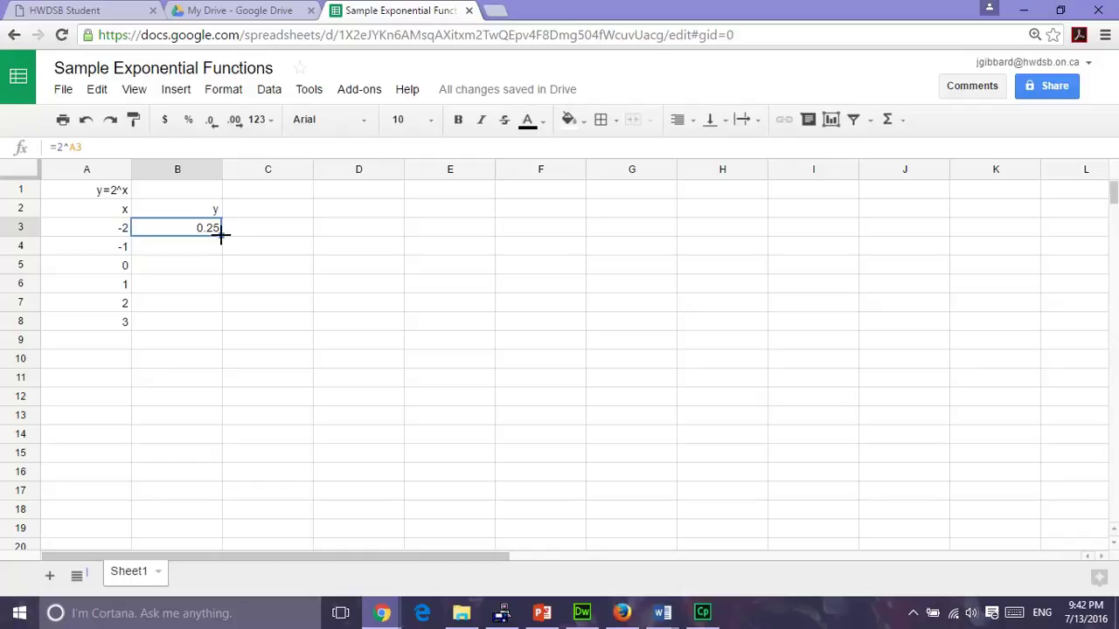
left_click_drag(221, 234, 214, 323)
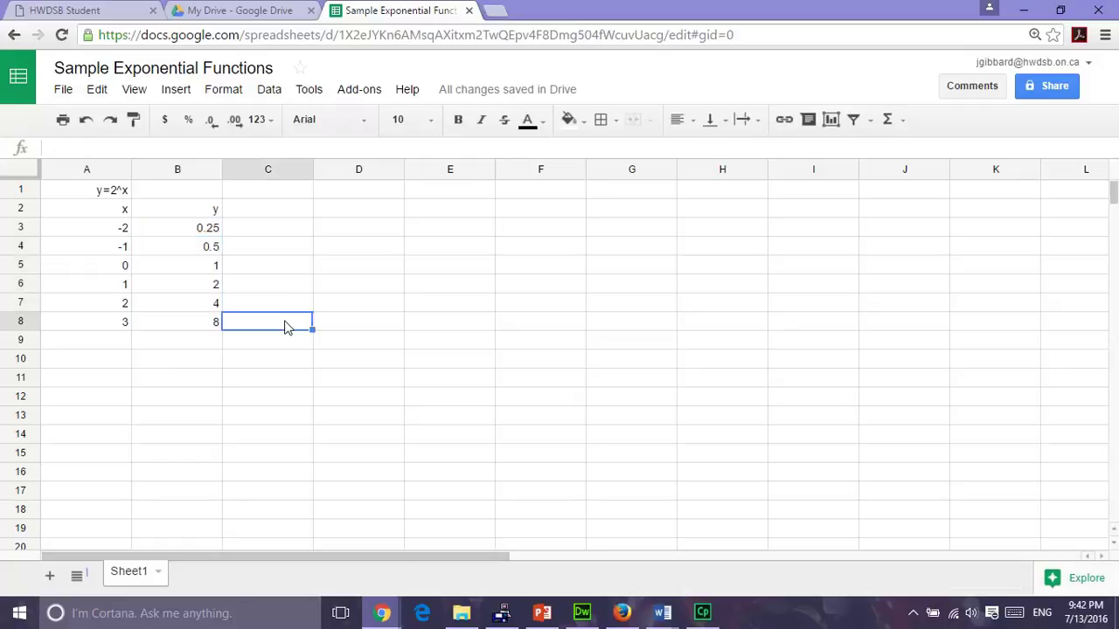
Chart A2:B8 as a smooth line chart, using column A's x values as labels.
left_click(91, 210)
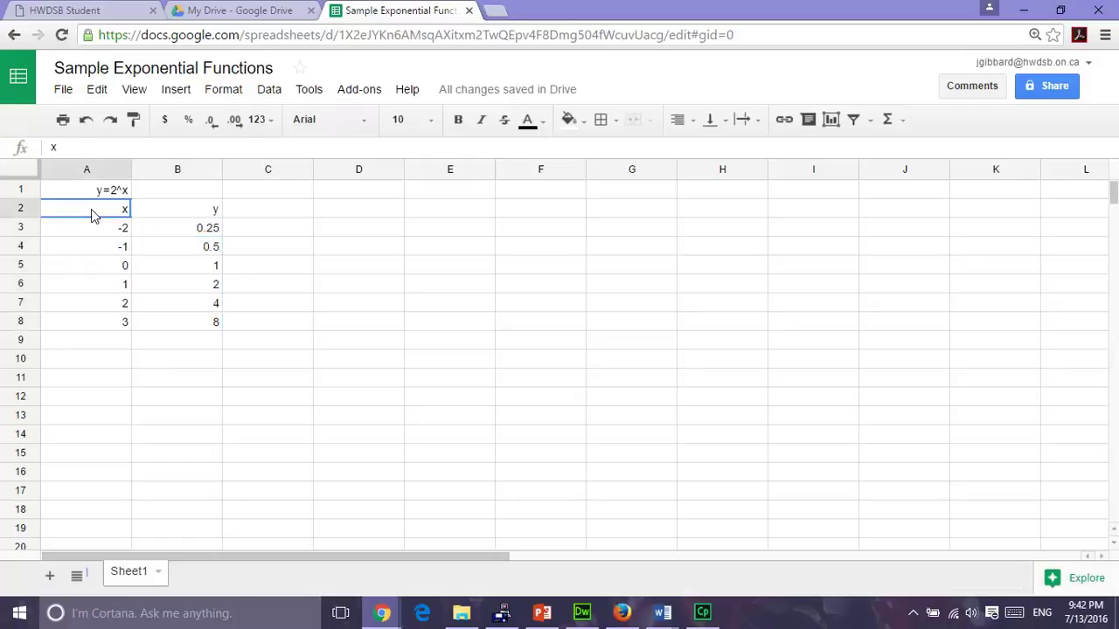
left_click_drag(90, 209, 181, 331)
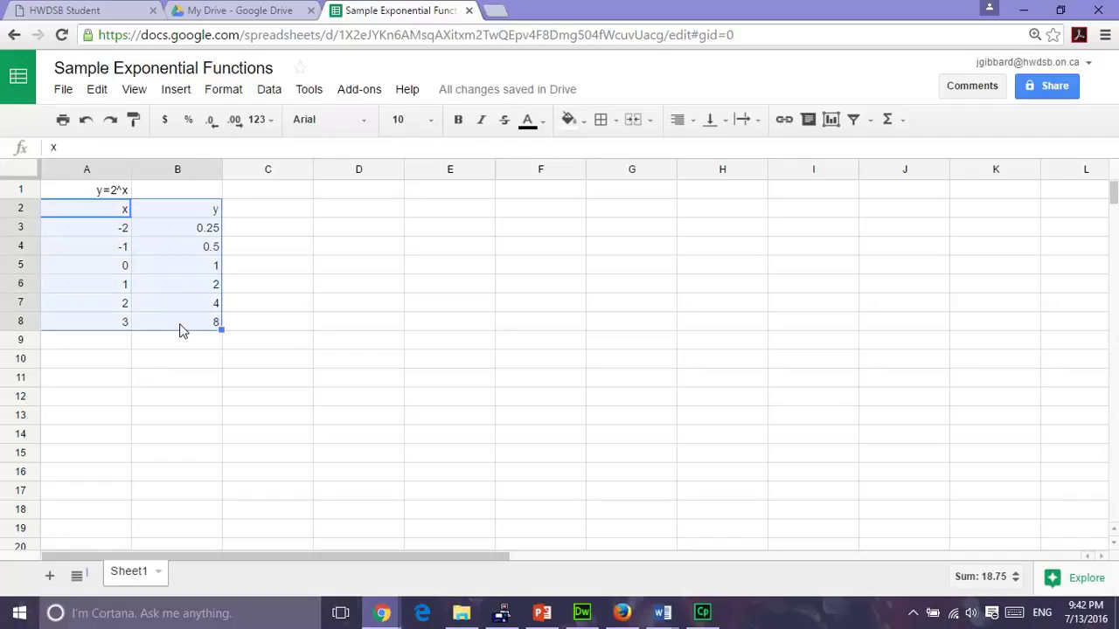
left_click(831, 121)
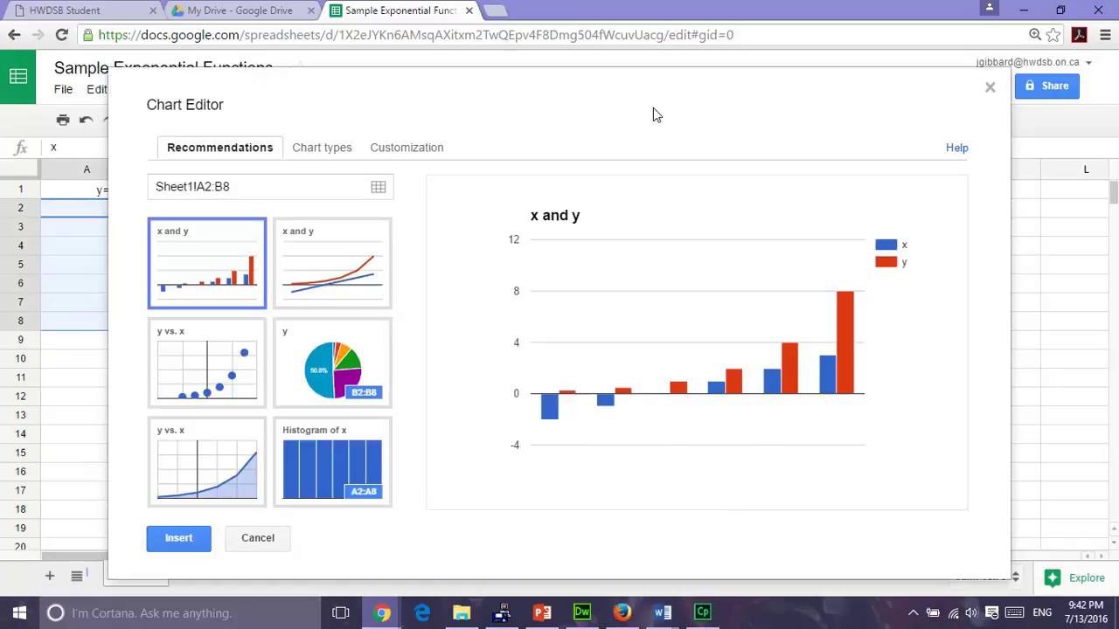
left_click(199, 362)
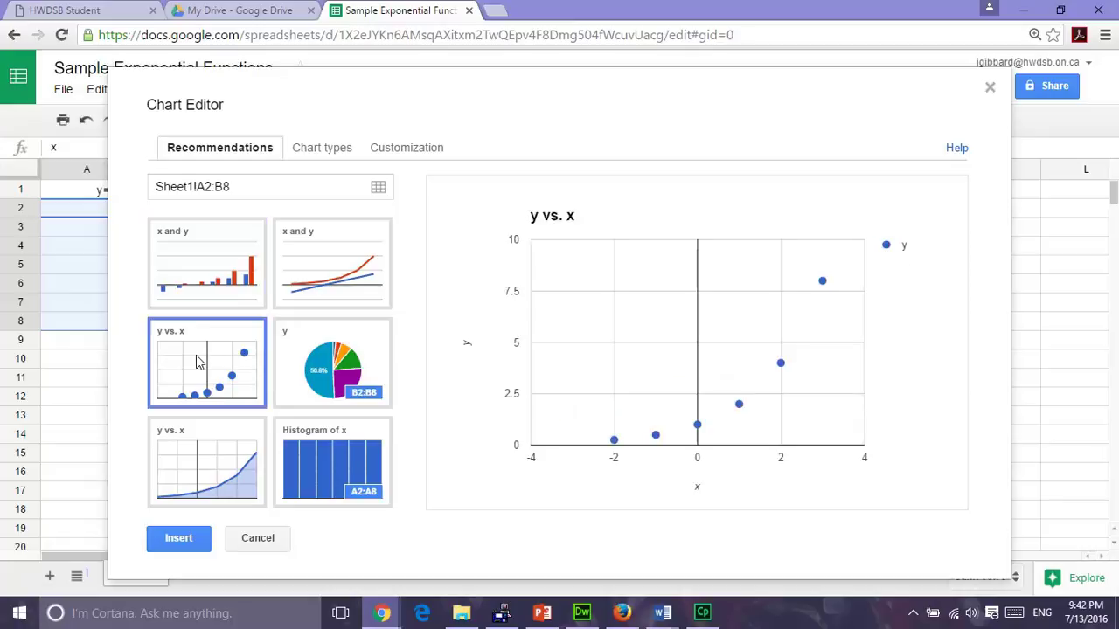
left_click(341, 151)
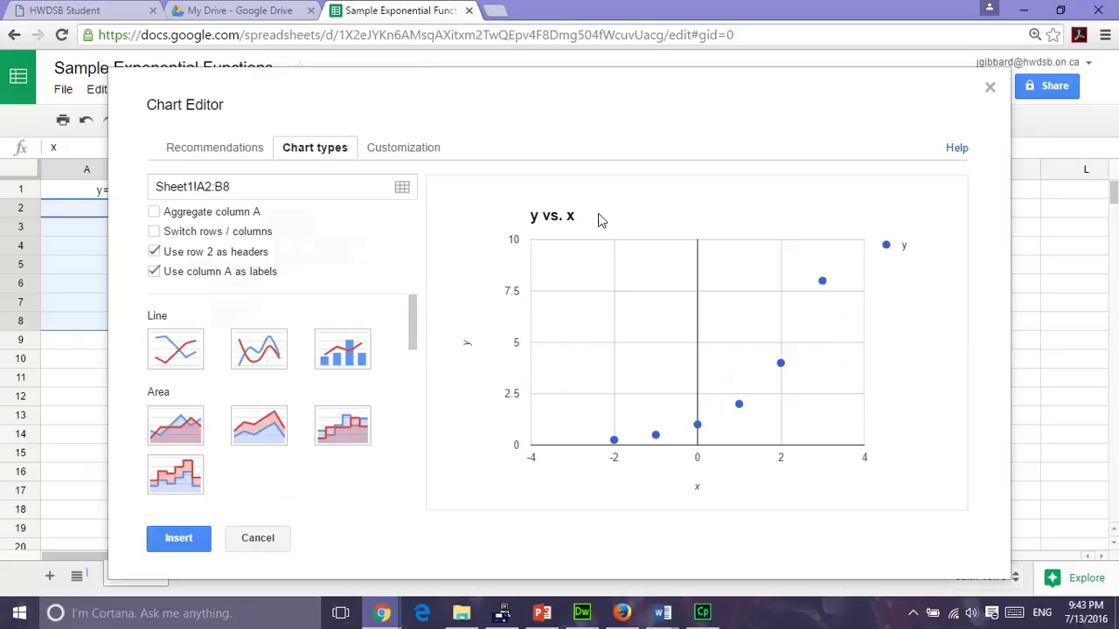
left_click(266, 354)
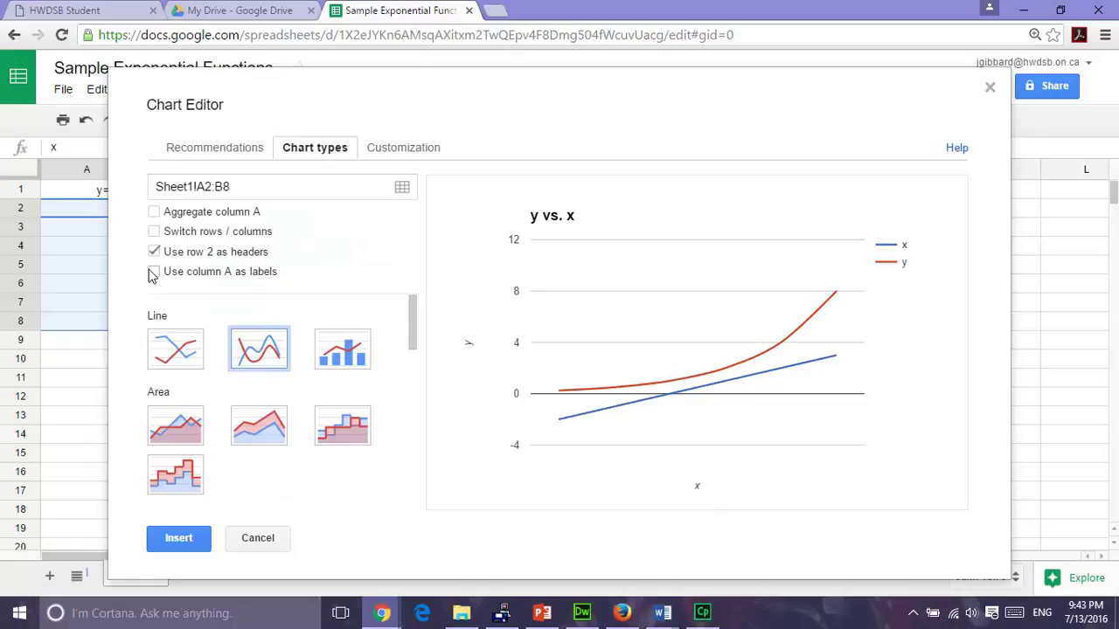
left_click(155, 273)
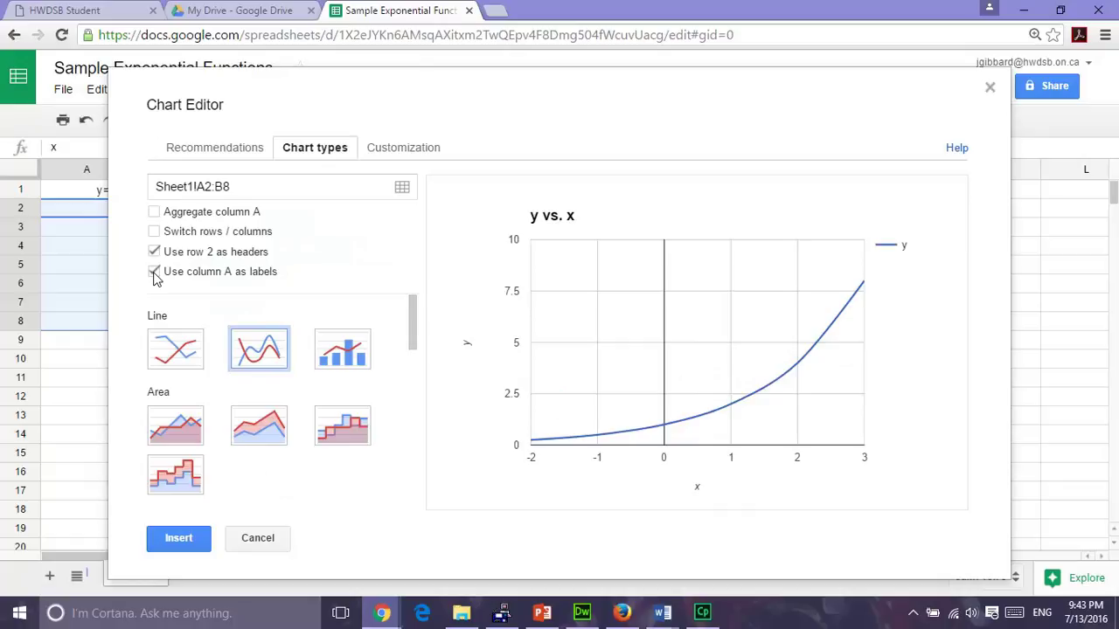
Insert the chart and move it right of the table, over columns C–H.
left_click(176, 543)
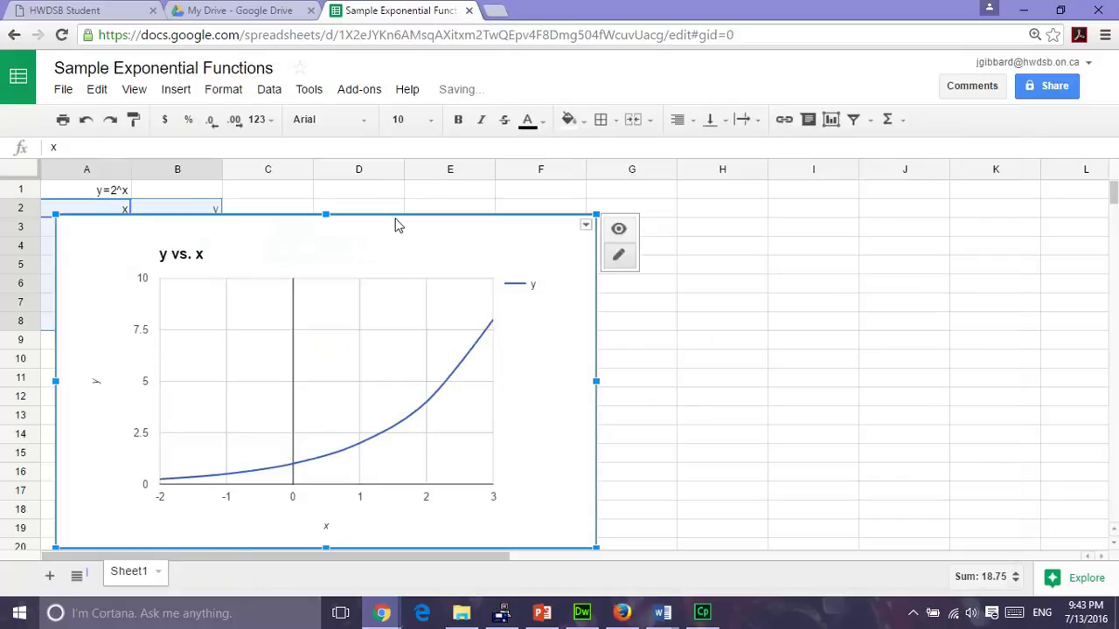
left_click_drag(396, 225, 580, 201)
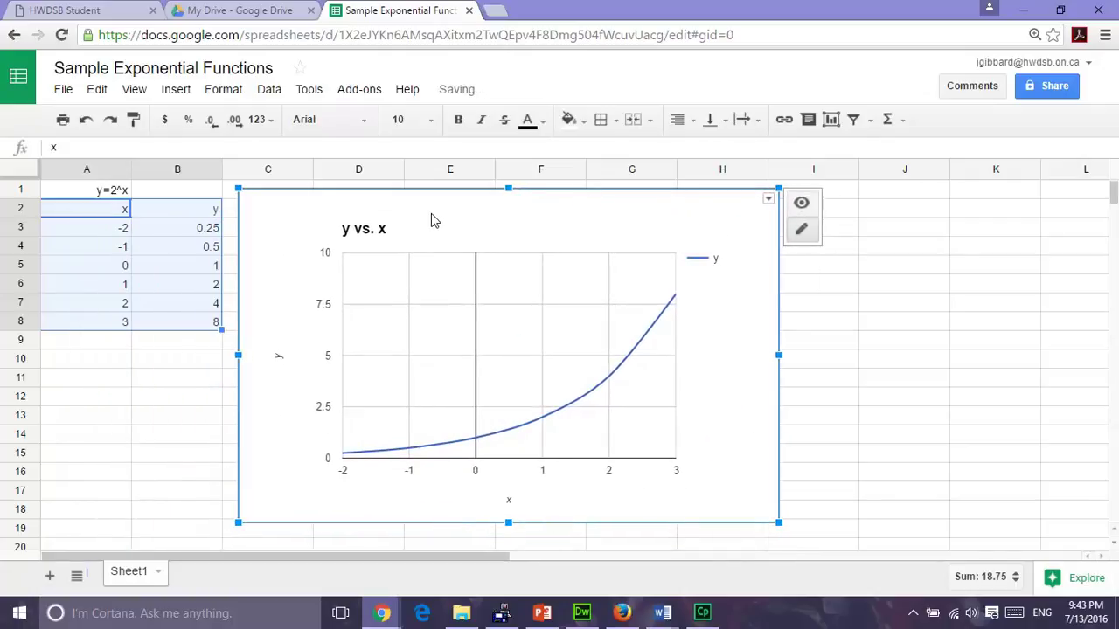
Replace the 'y vs. x' chart title with 'Sample Exponential Functions'.
left_click(367, 238)
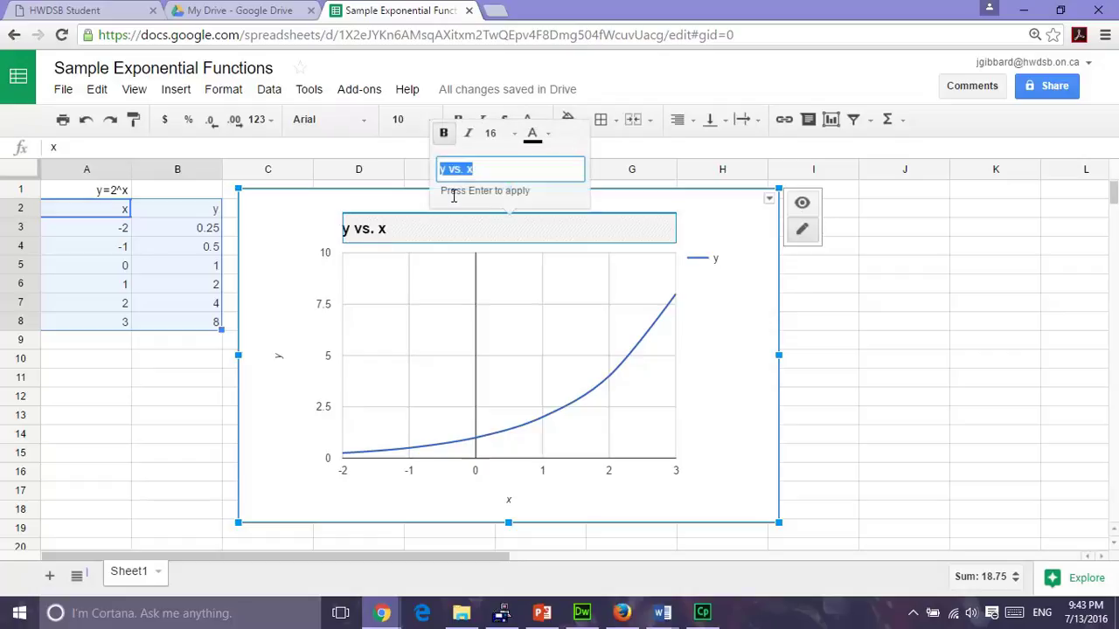
type("E")
type("Sample Expone")
type("ntia")
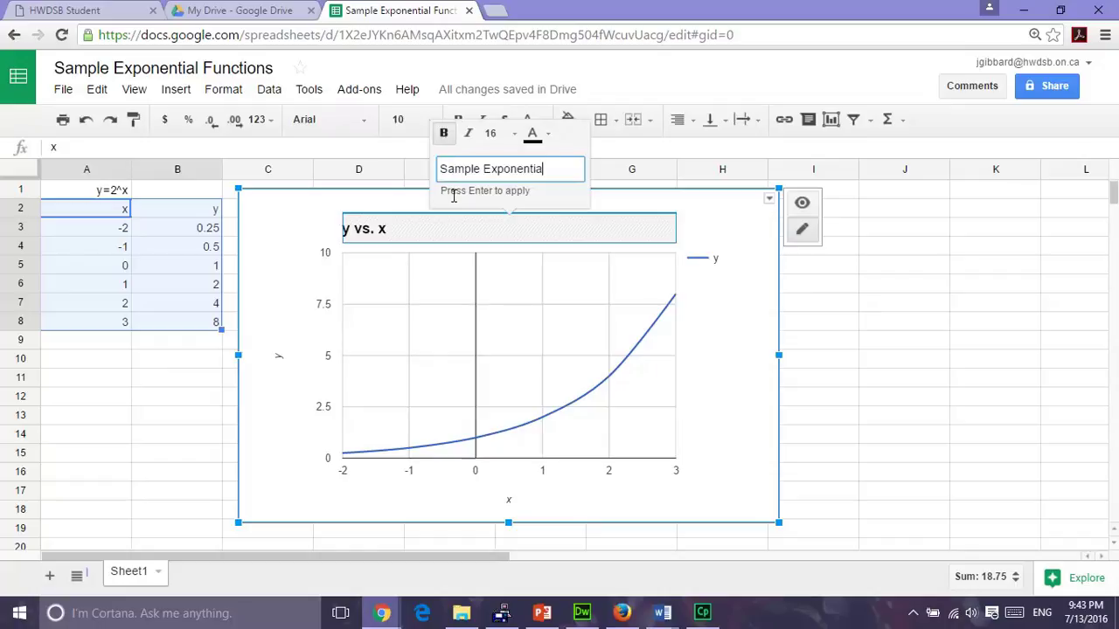
type("l Function")
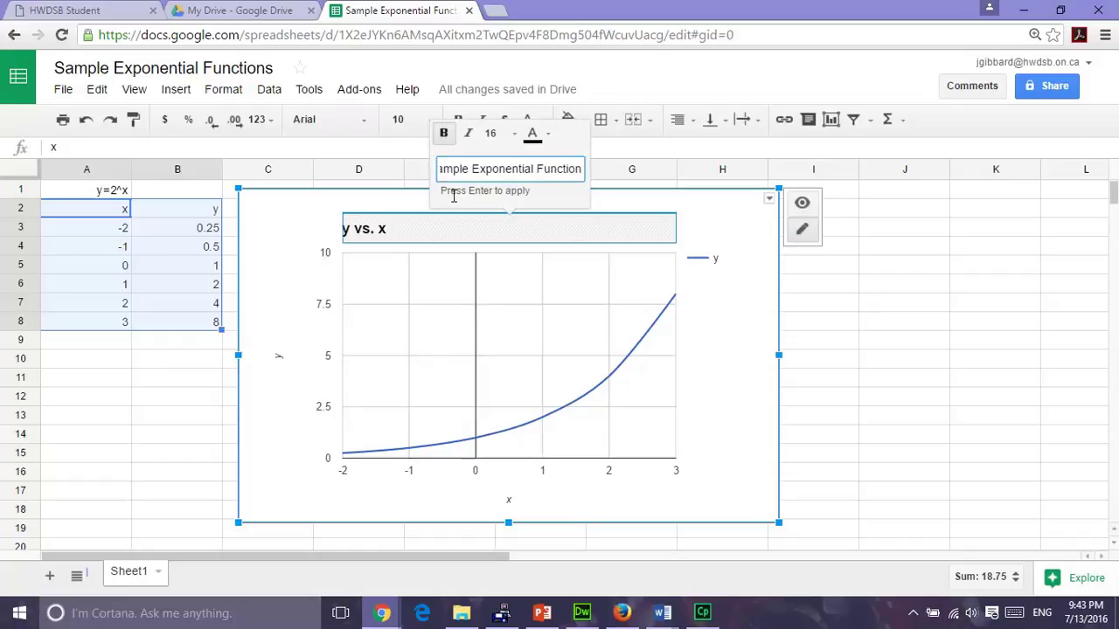
left_click(745, 370)
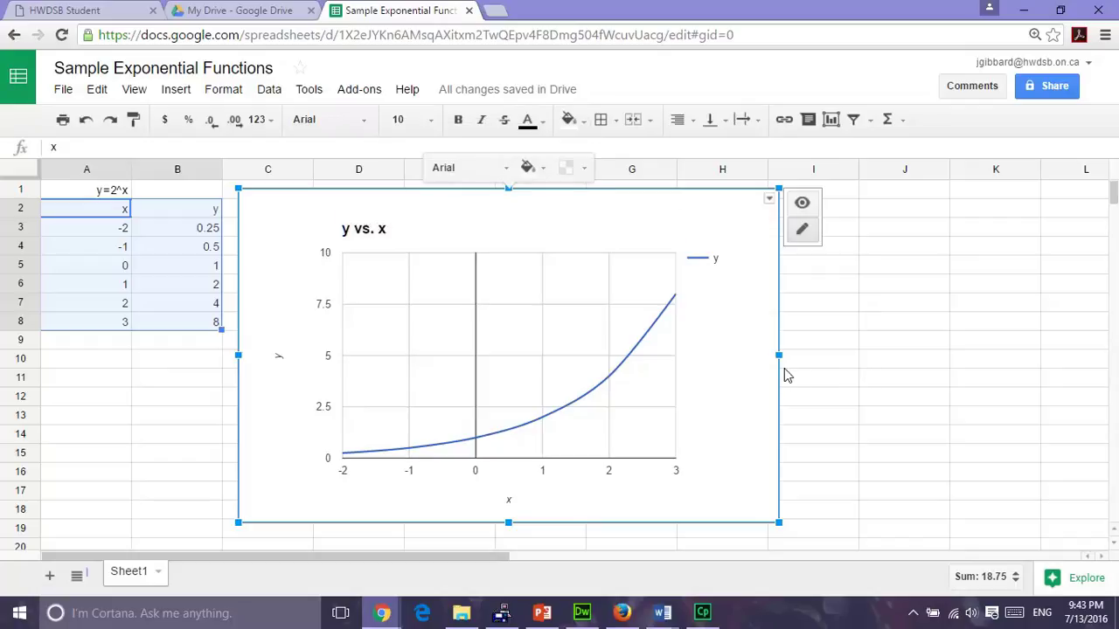
left_click(884, 378)
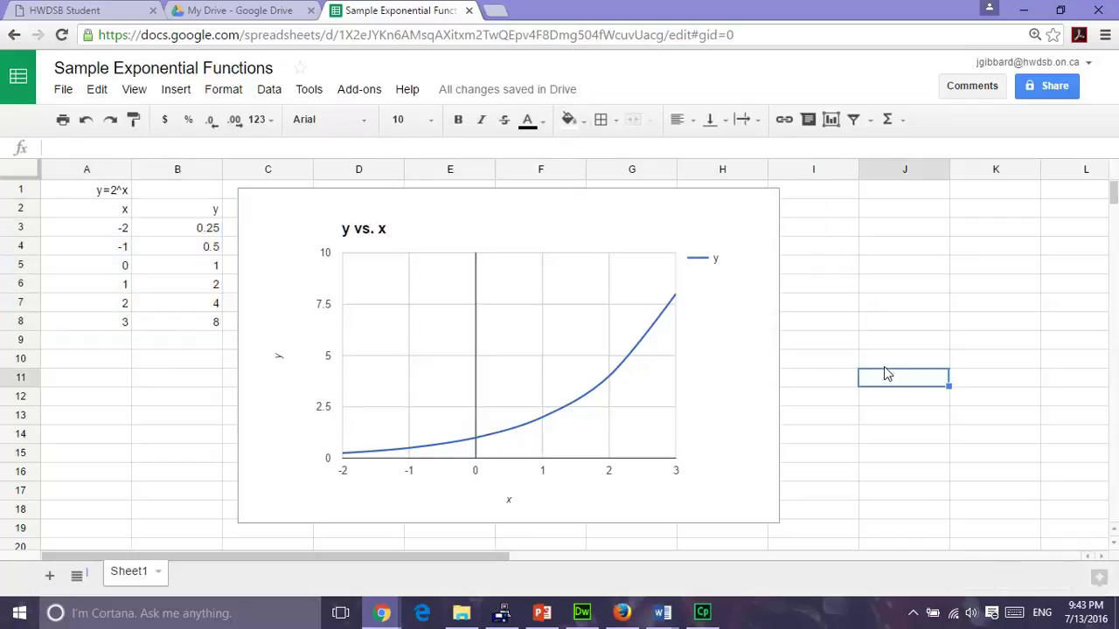
double_click(390, 233)
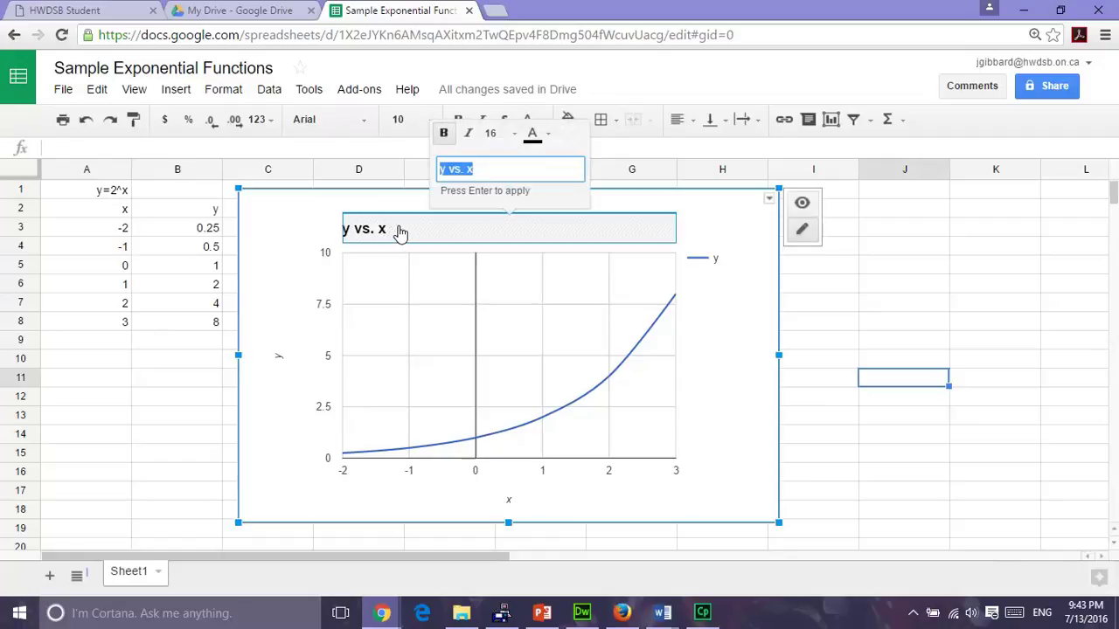
type("Sample Expo")
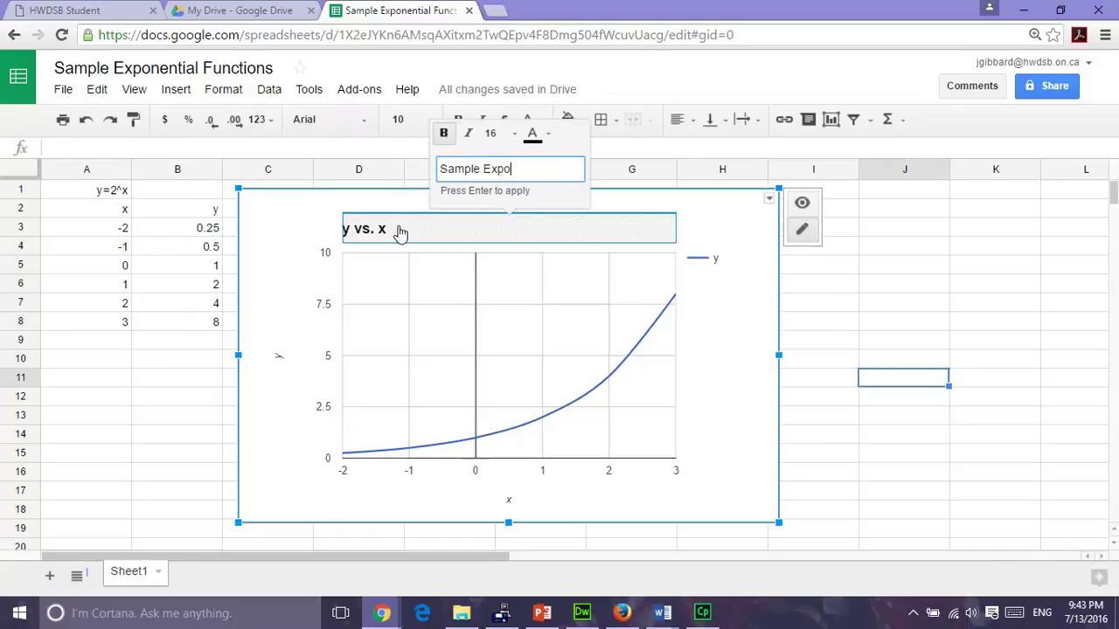
type("nential Functions")
key("Return")
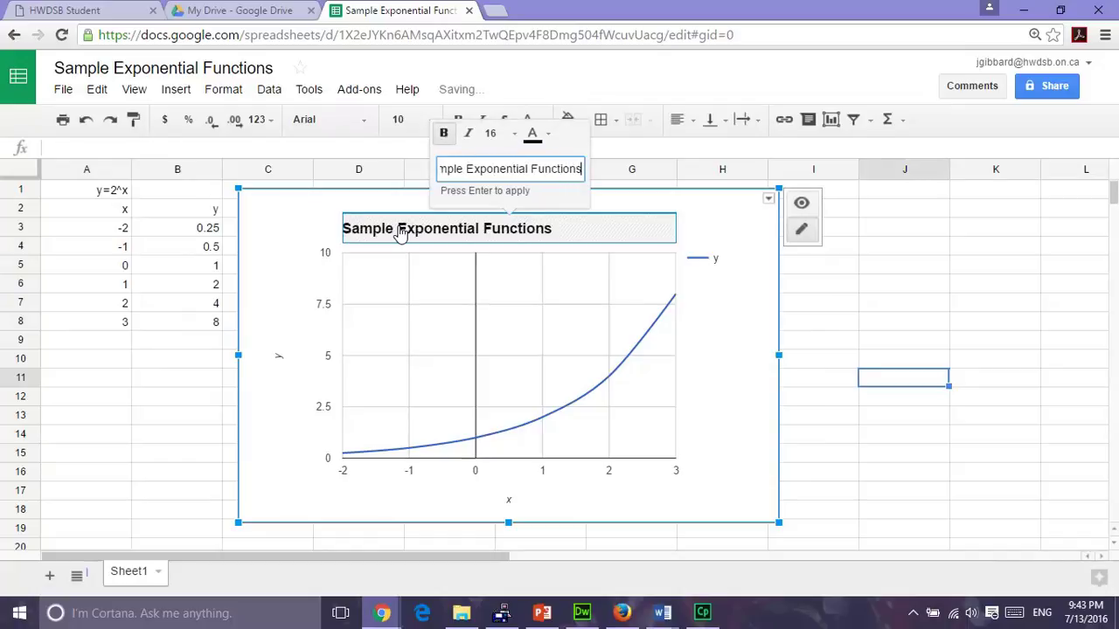
left_click(712, 354)
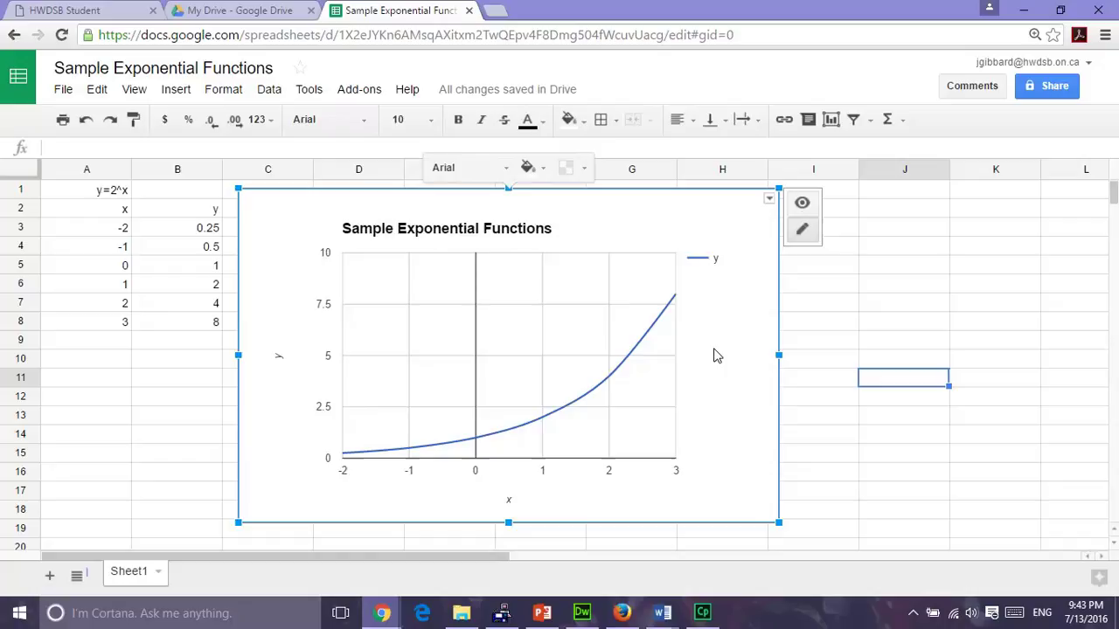
Drag the chart's right edge left so it ends around column F.
left_click_drag(779, 355, 600, 356)
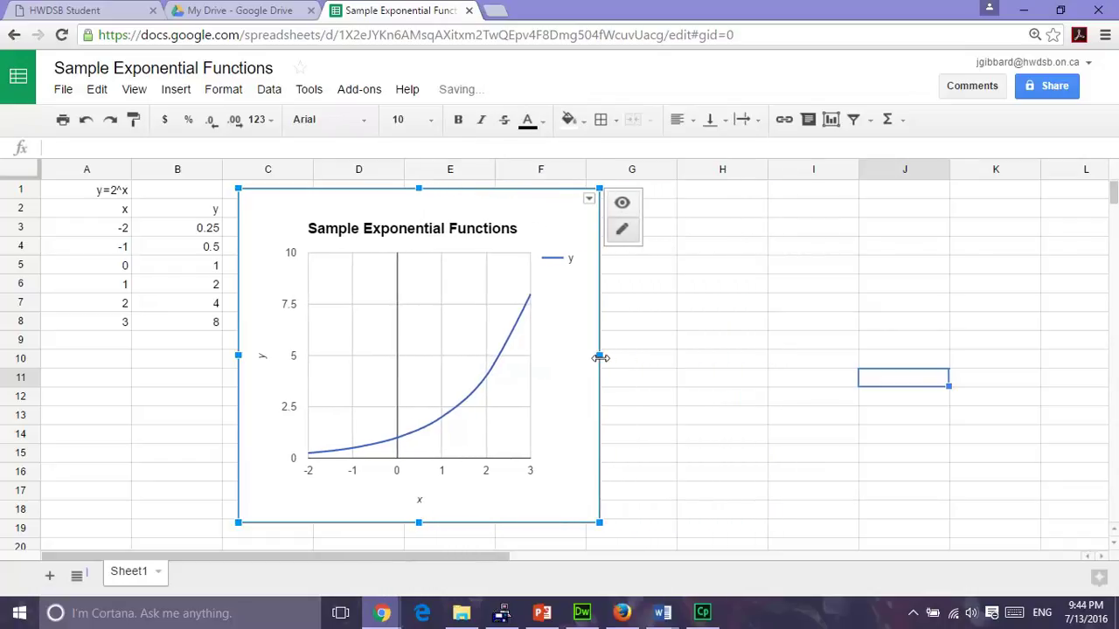
right_click(355, 454)
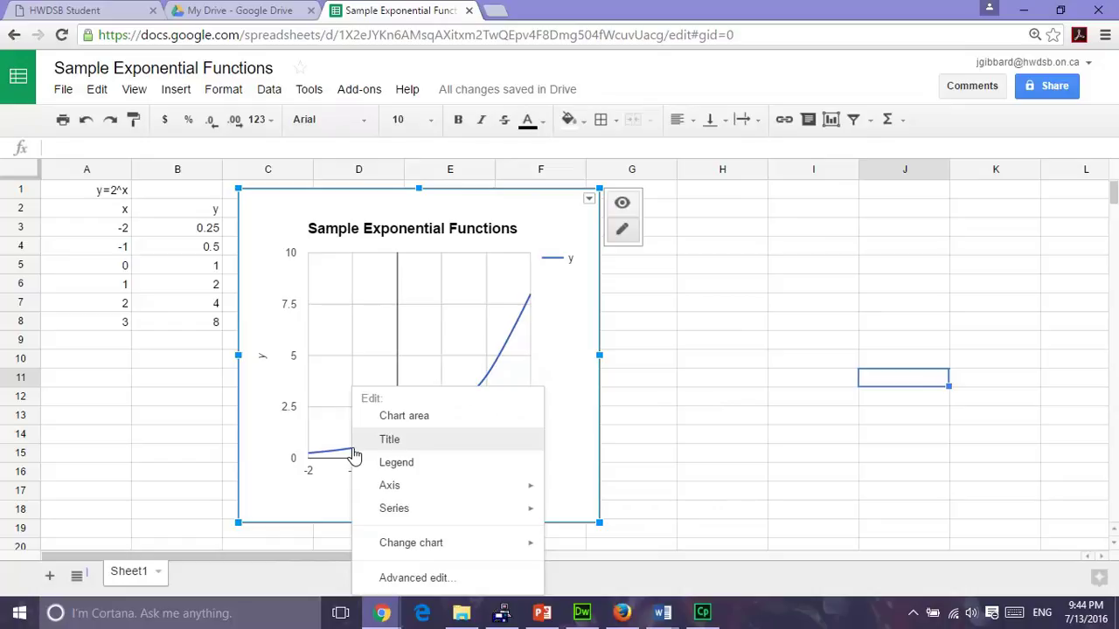
left_click(624, 232)
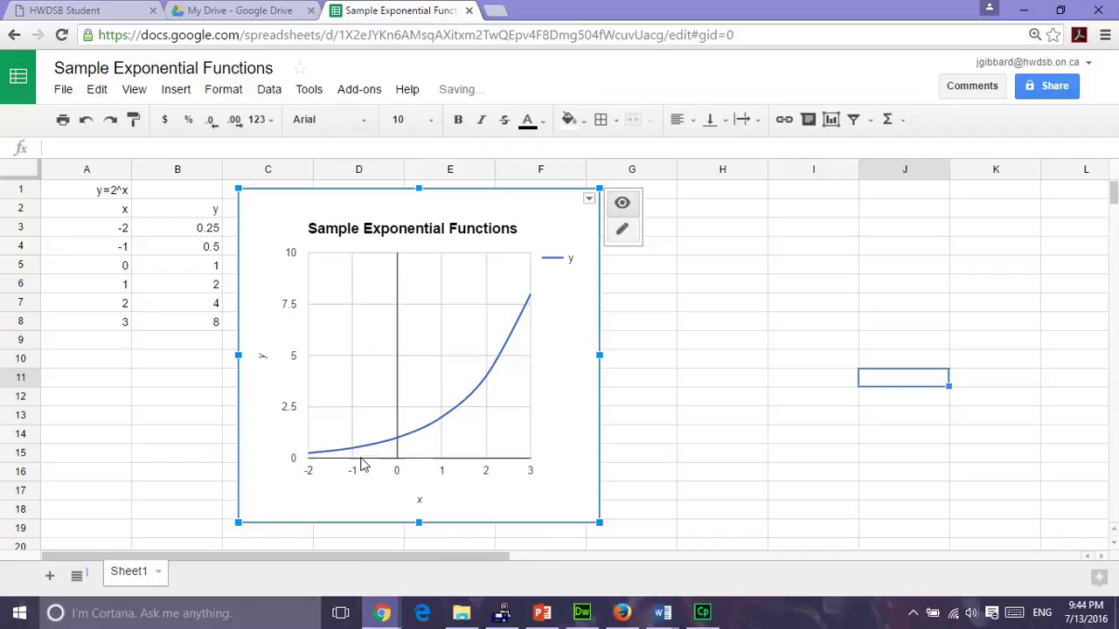
mouse_move(355, 454)
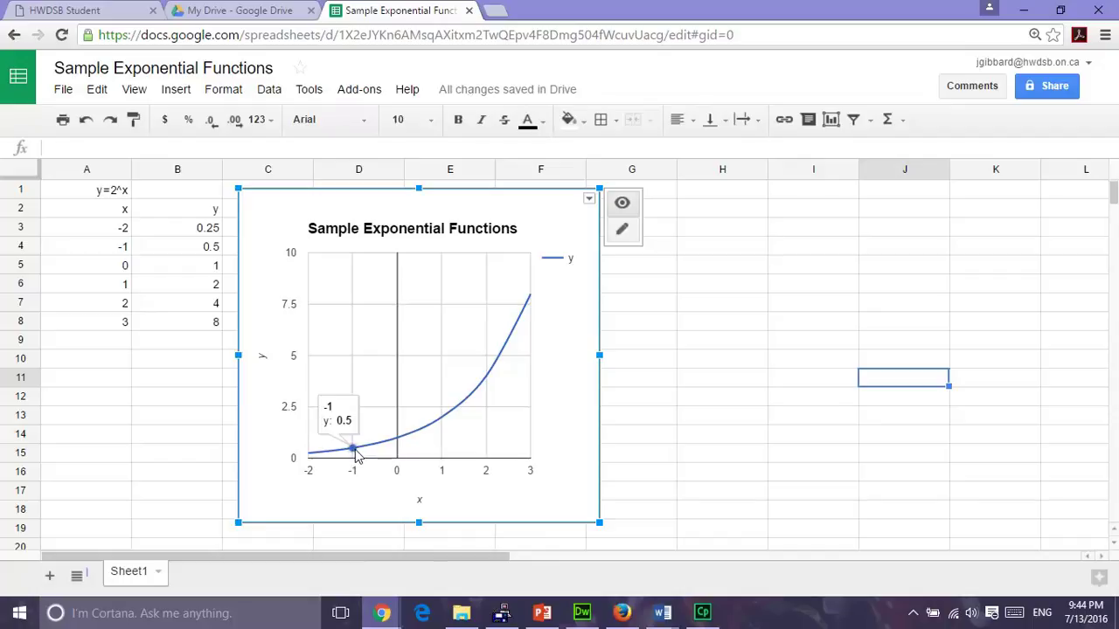
mouse_move(395, 442)
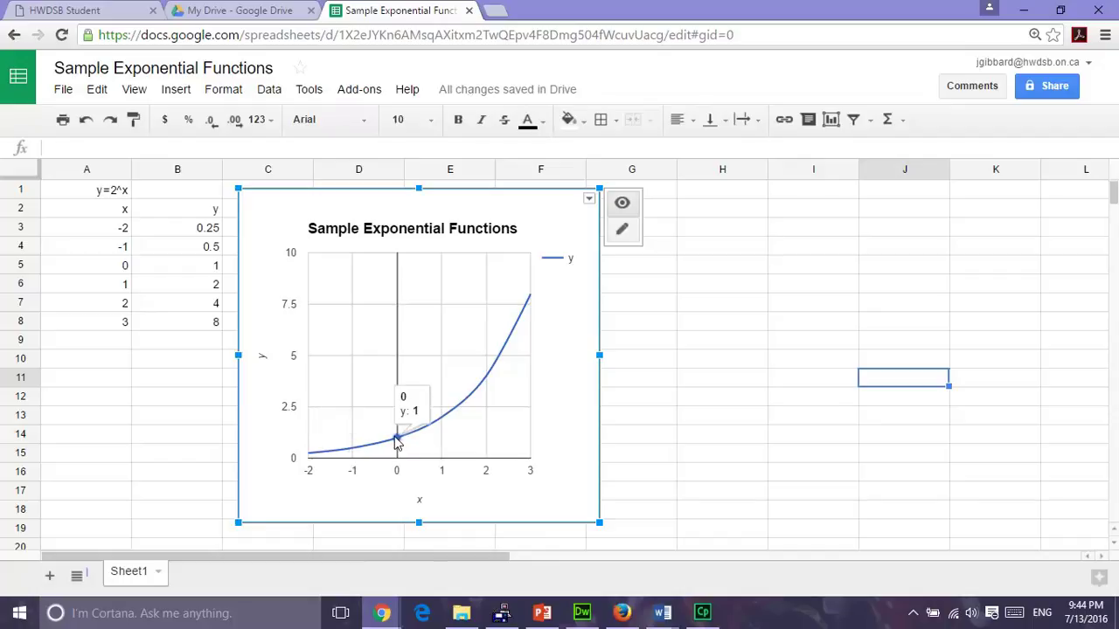
mouse_move(442, 420)
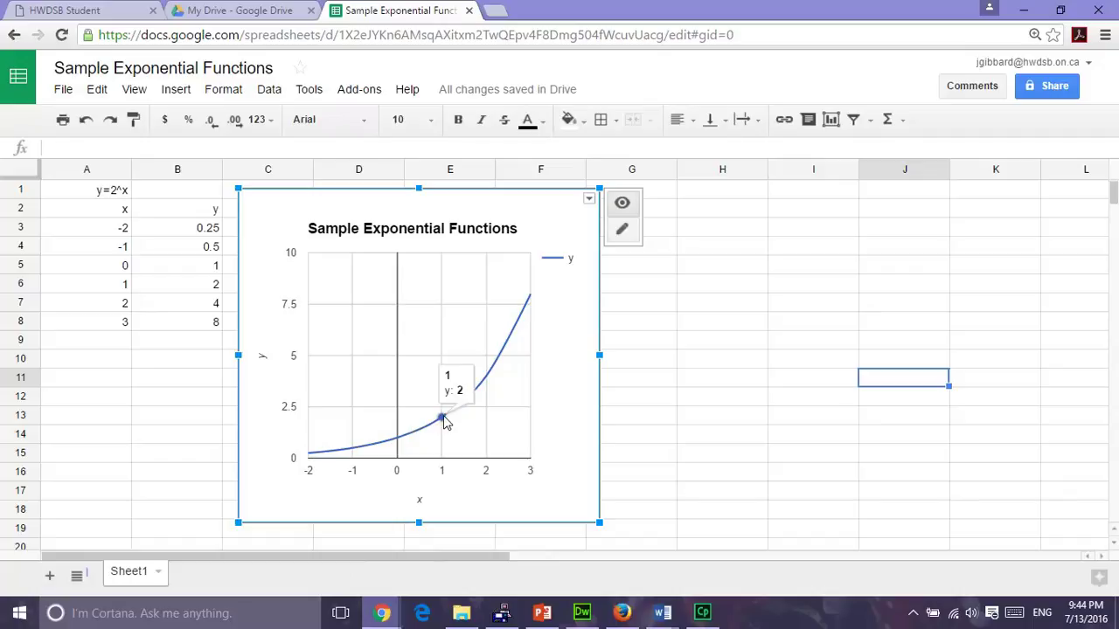
mouse_move(487, 382)
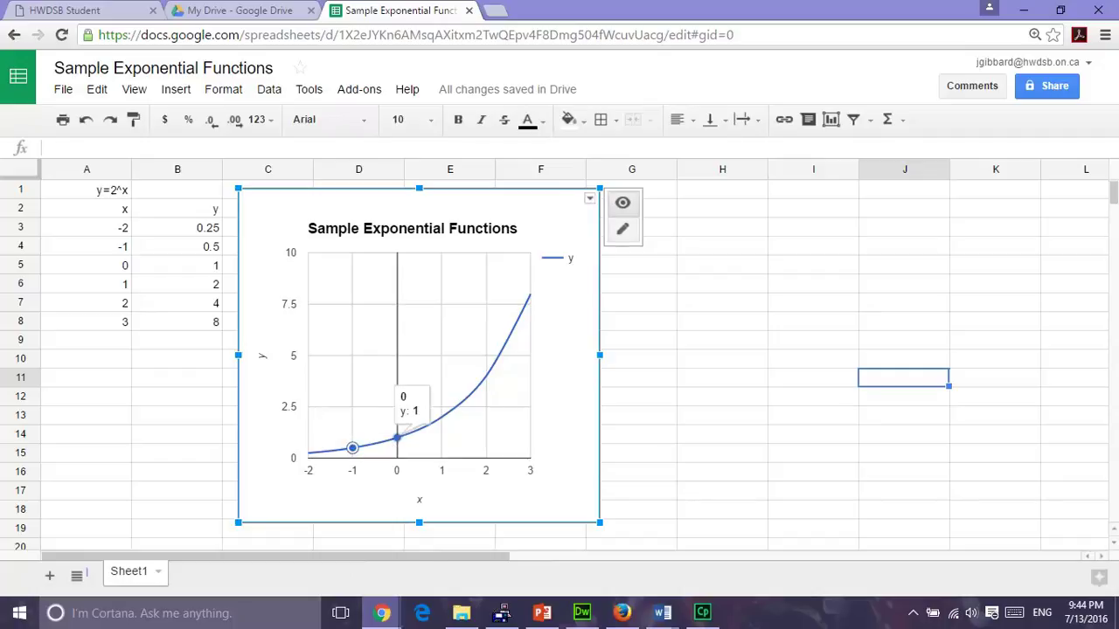
left_click(443, 420)
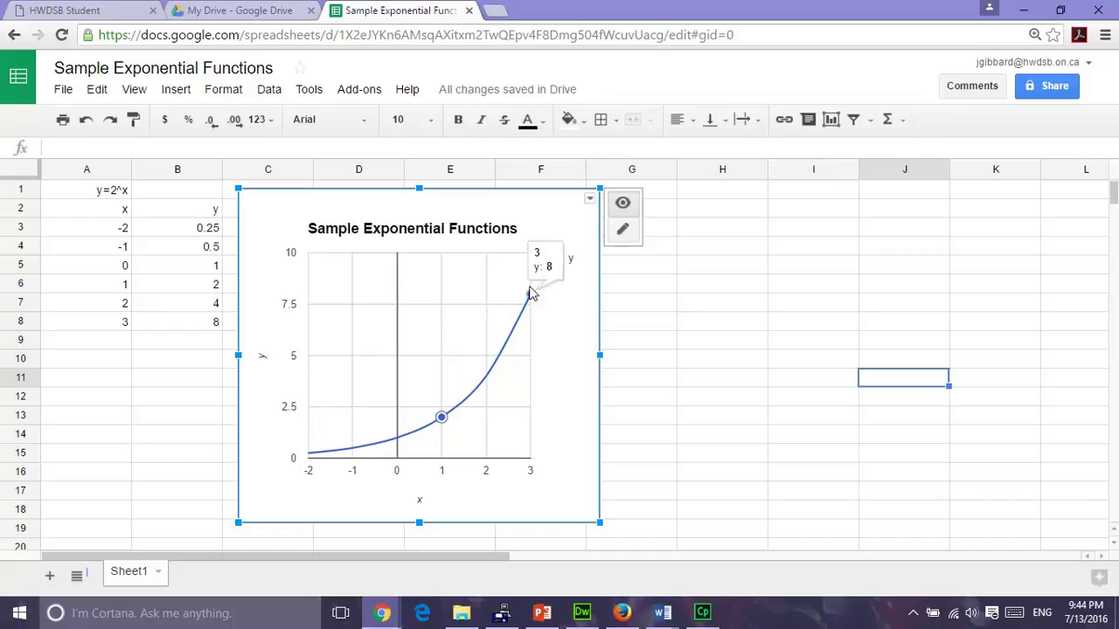
left_click(622, 234)
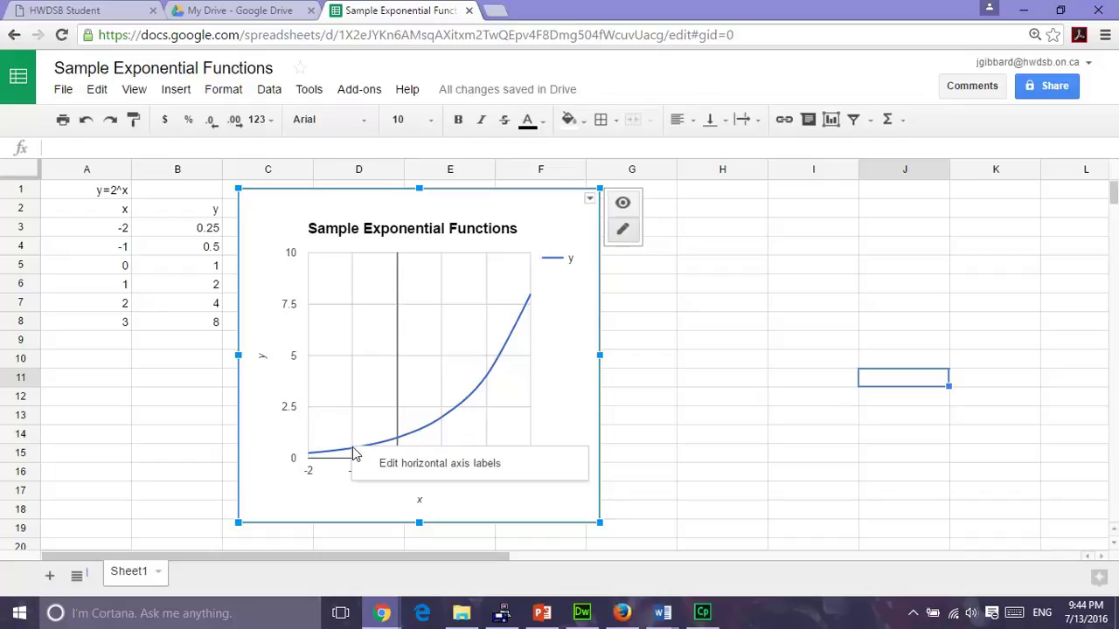
left_click(408, 469)
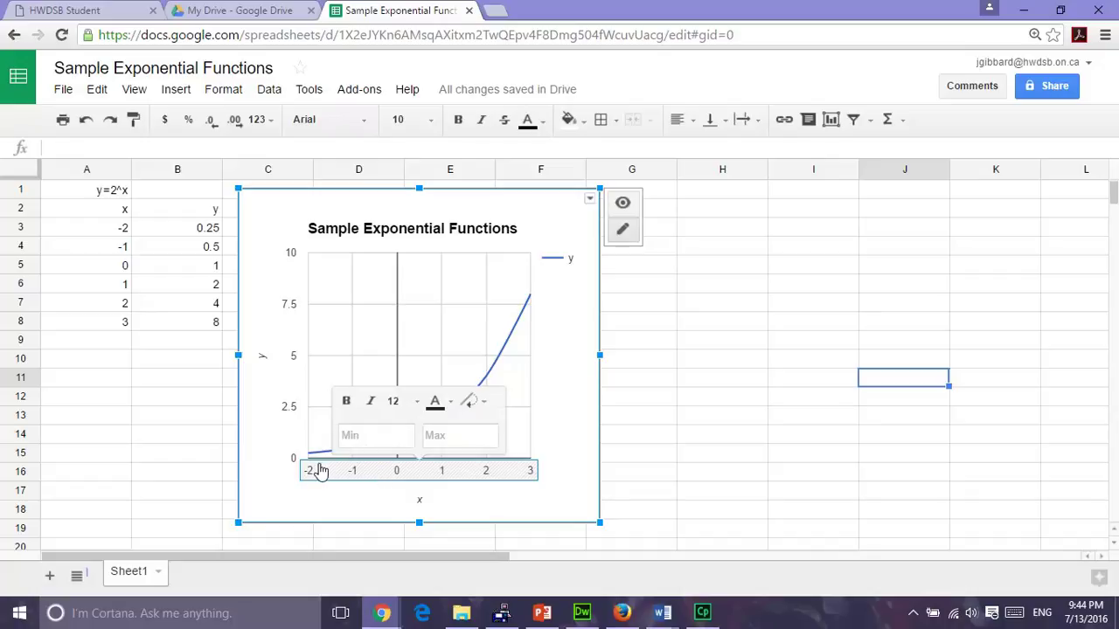
left_click(557, 423)
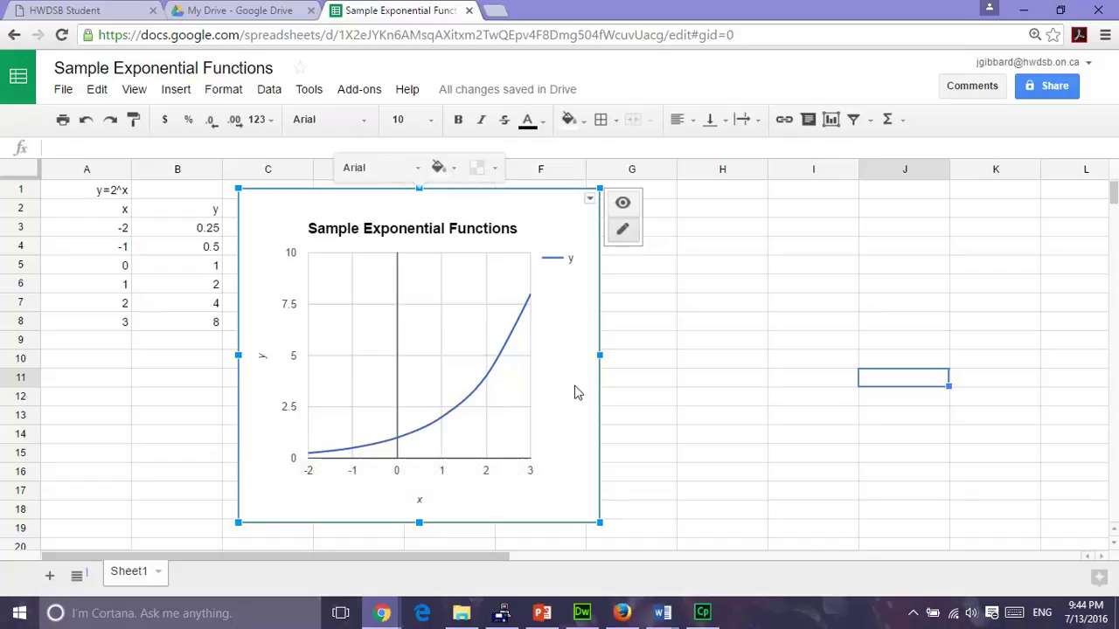
left_click(832, 119)
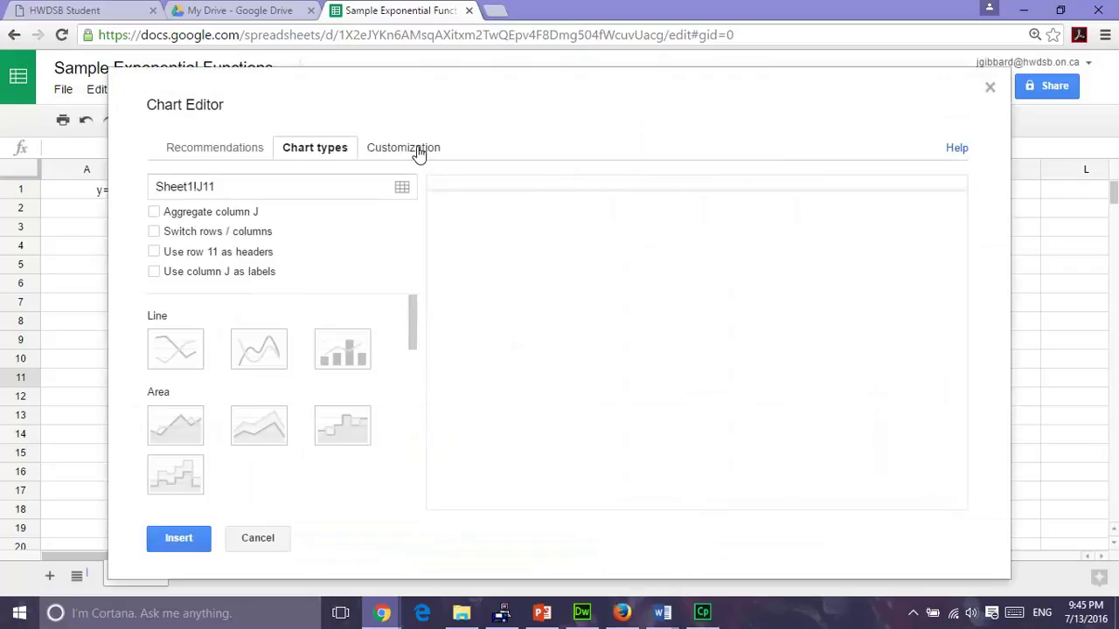
left_click(418, 151)
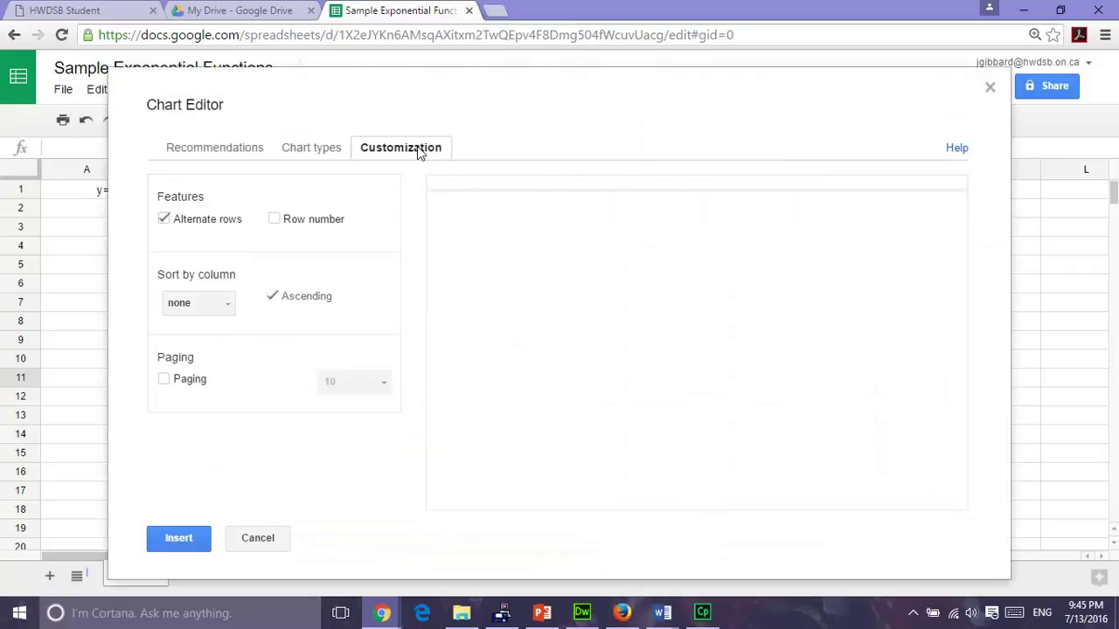
left_click(319, 153)
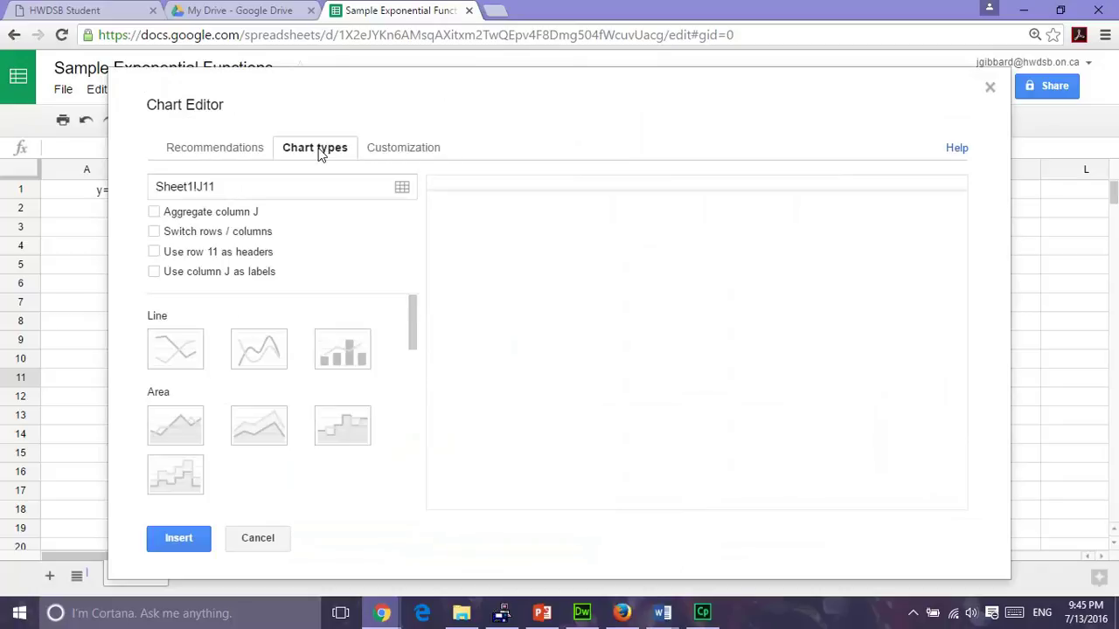
left_click(210, 149)
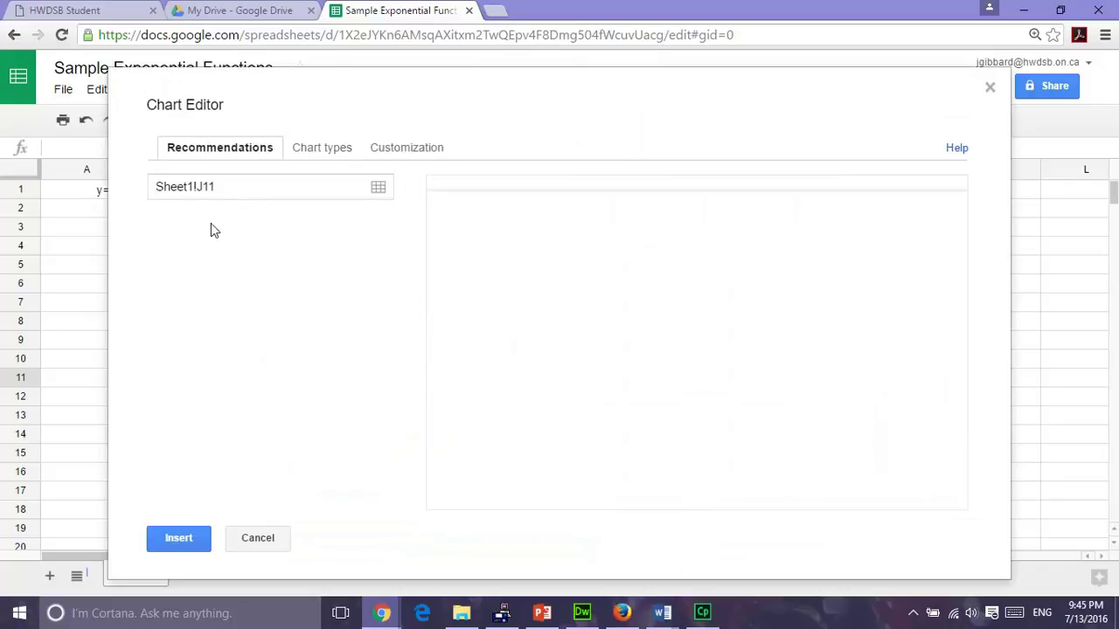
left_click(259, 539)
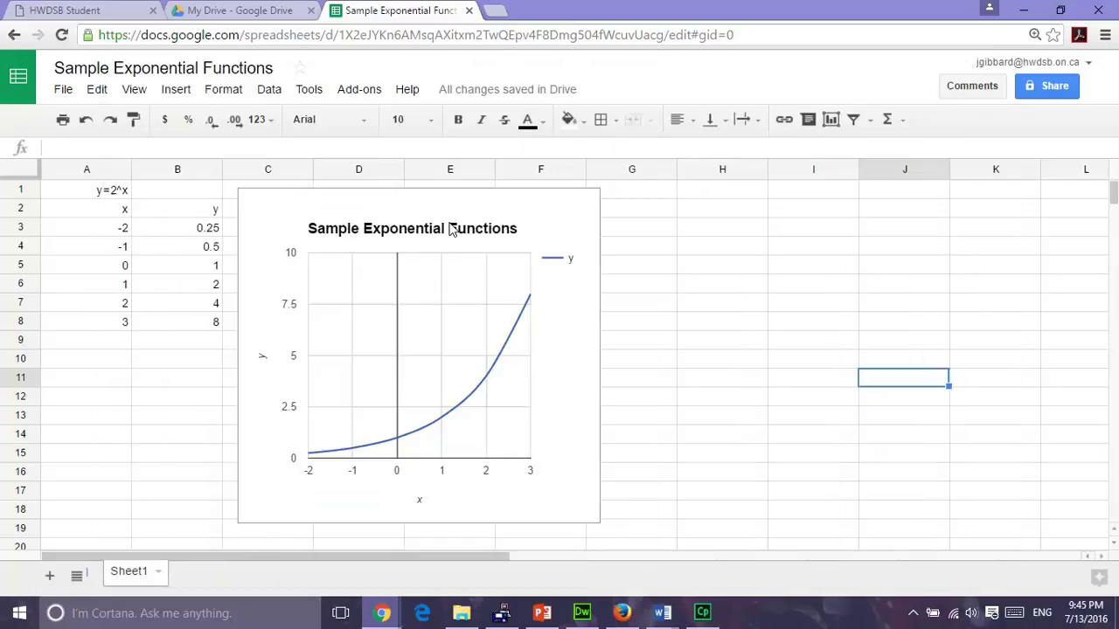
left_click(399, 444)
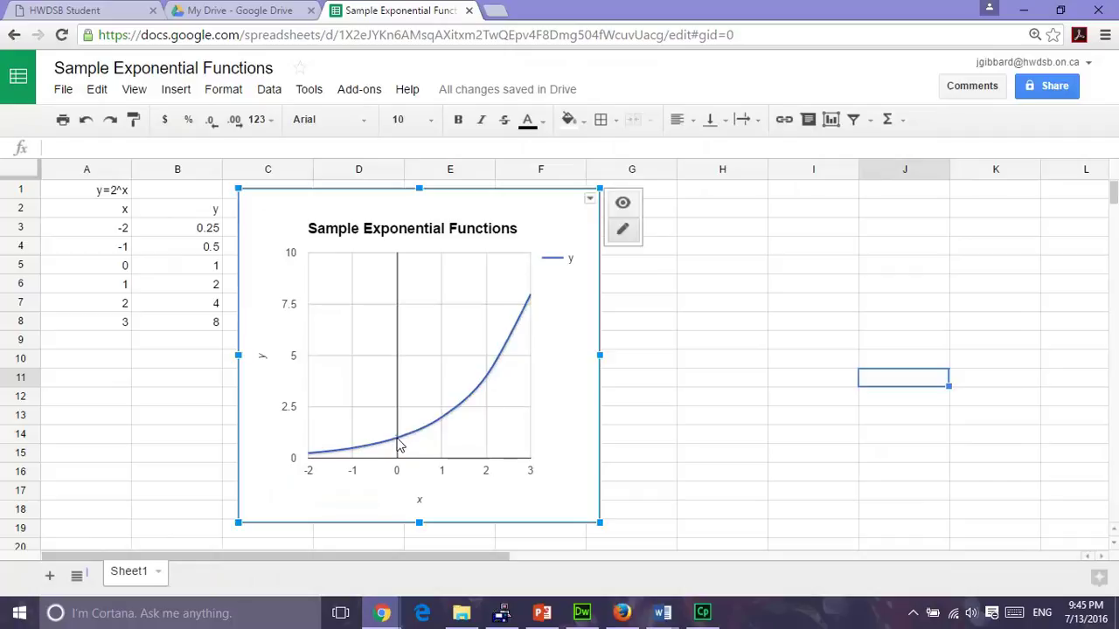
right_click(400, 444)
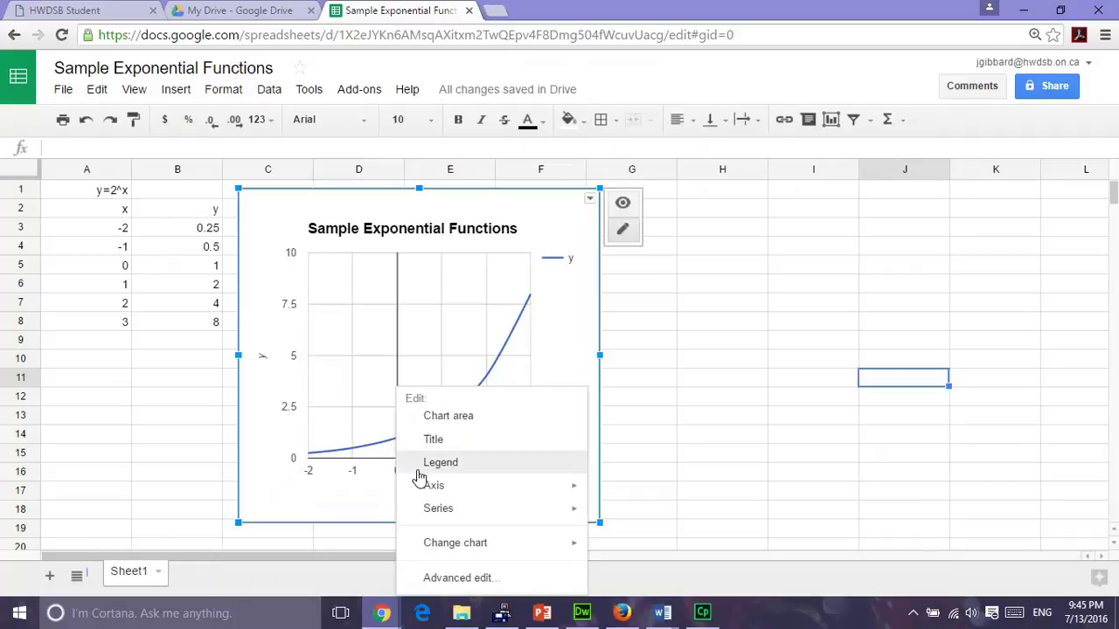
mouse_move(434, 516)
mouse_move(443, 550)
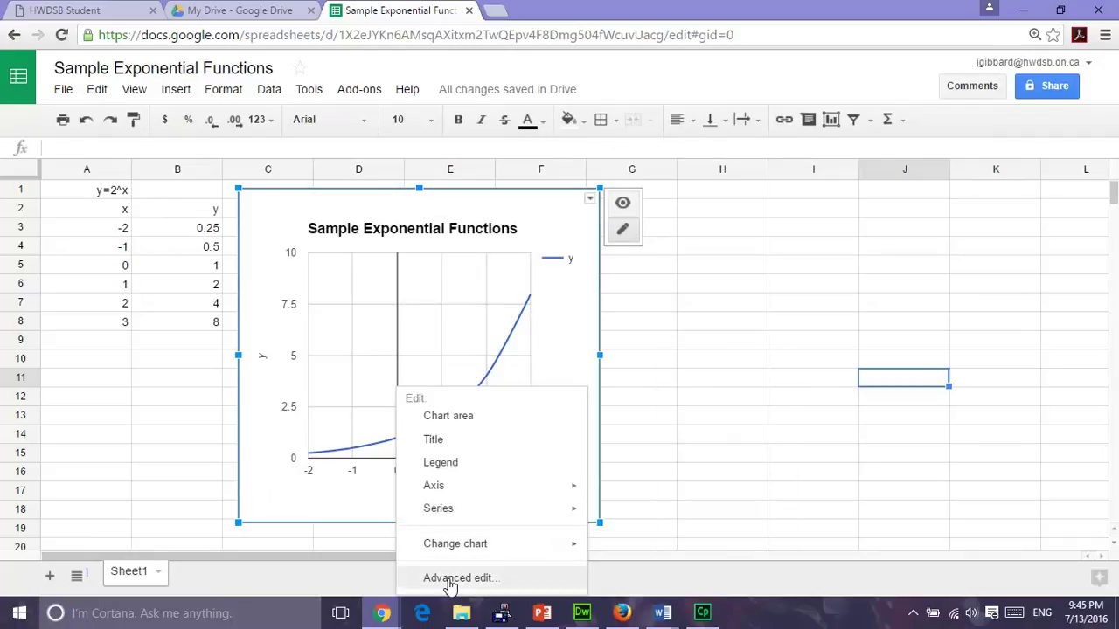
left_click(450, 579)
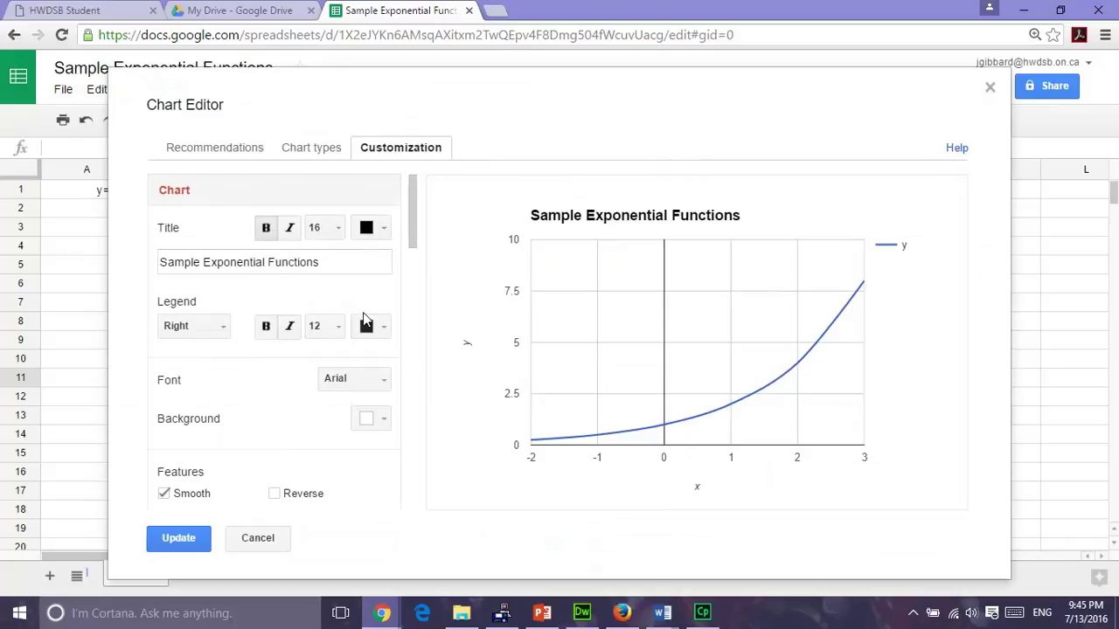
left_click(180, 537)
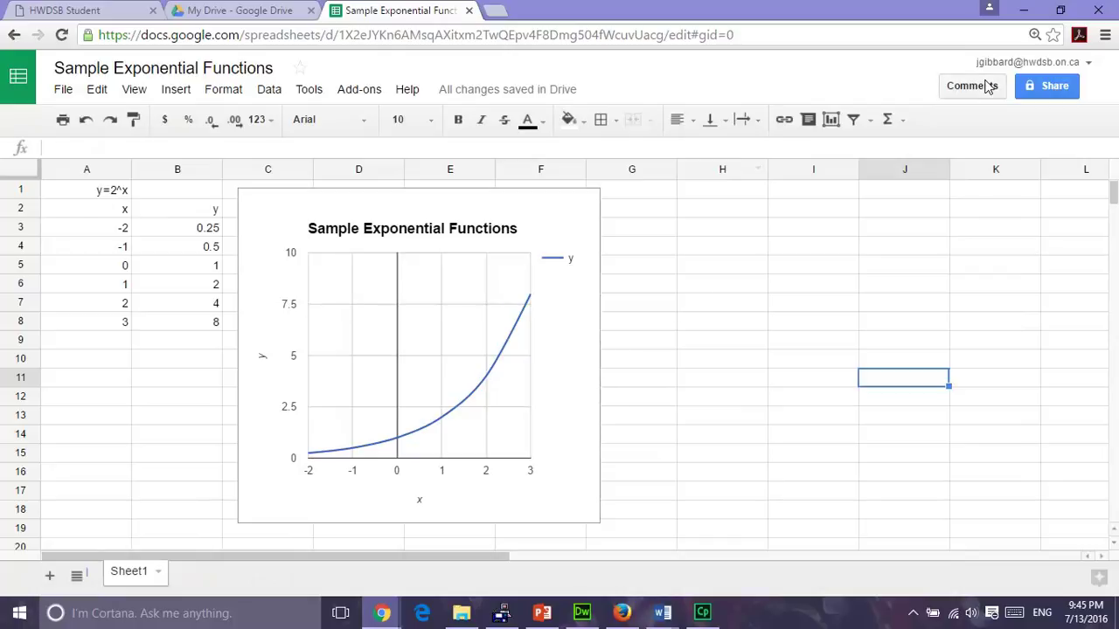
Share the spreadsheet with edit access by sending an invitation to the teacher's corrected school e-mail address.
left_click(1046, 92)
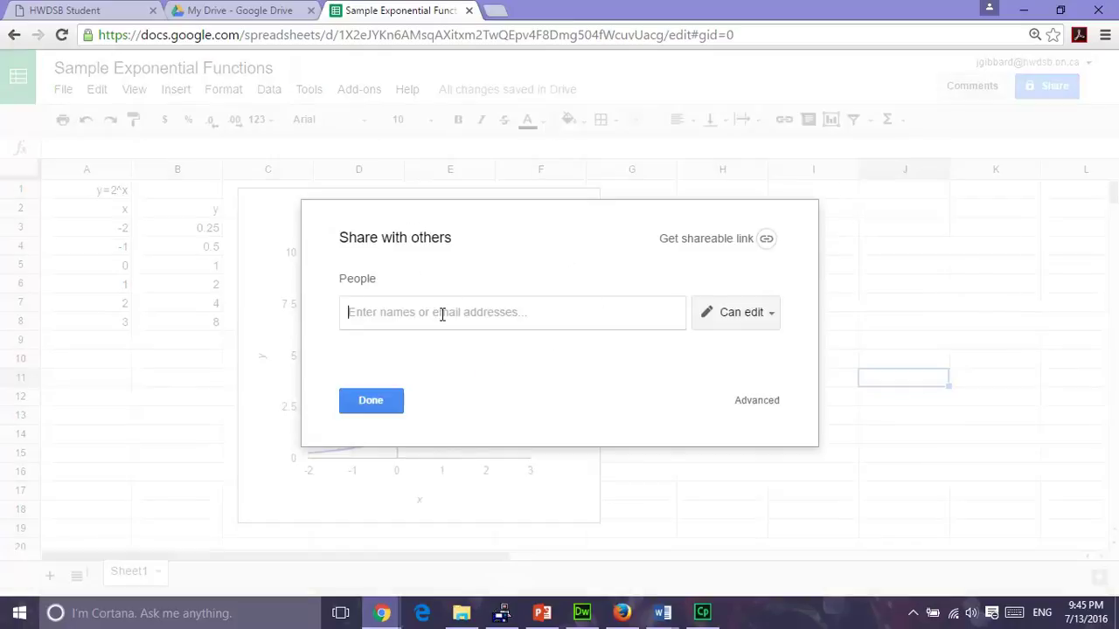
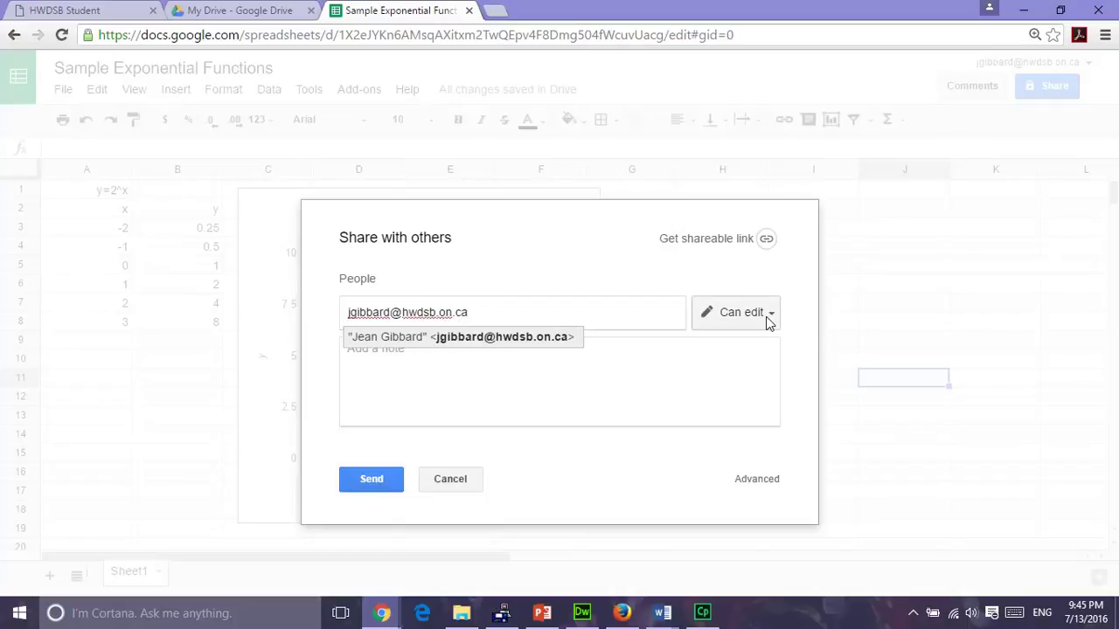
left_click(368, 485)
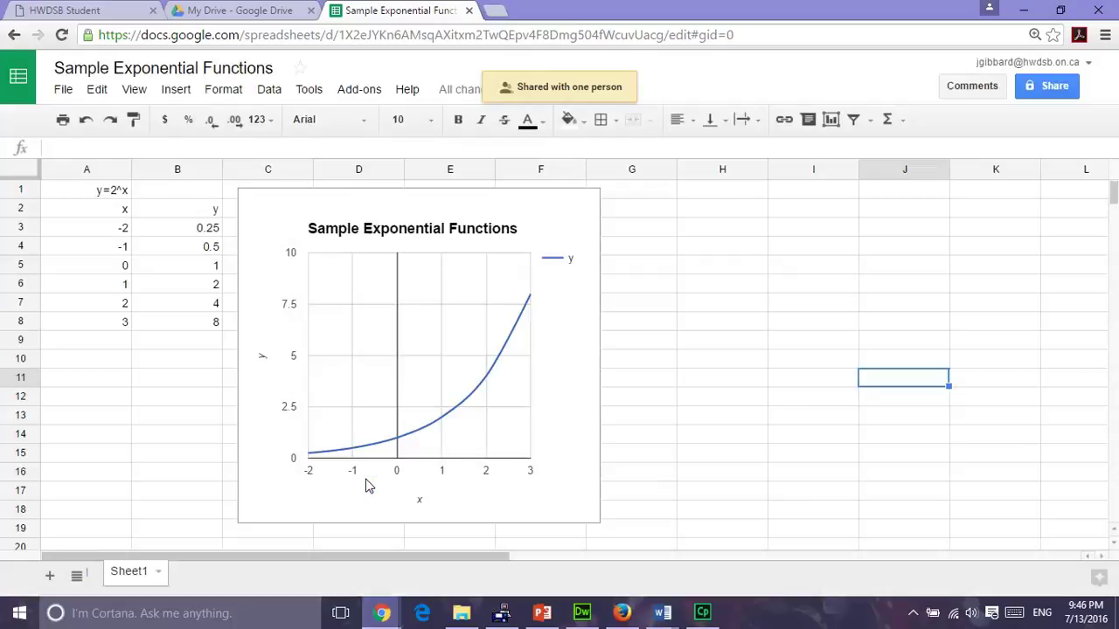